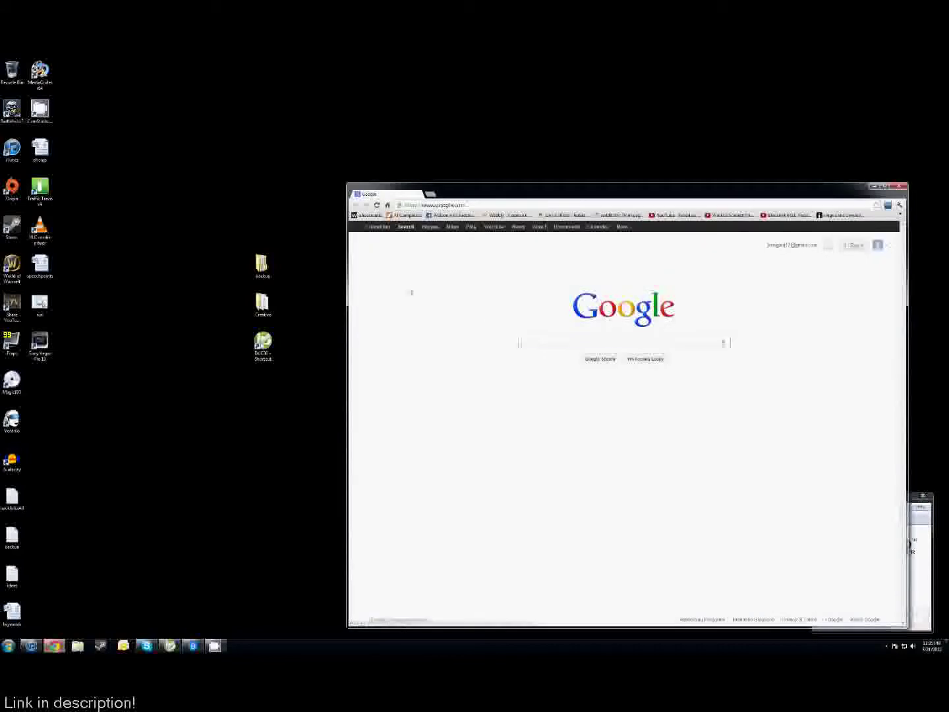
Step: Search Google for "minecraft server download" and open Minecraft's official Download page from the results
{"action": "type", "text": "minecraft ser"}
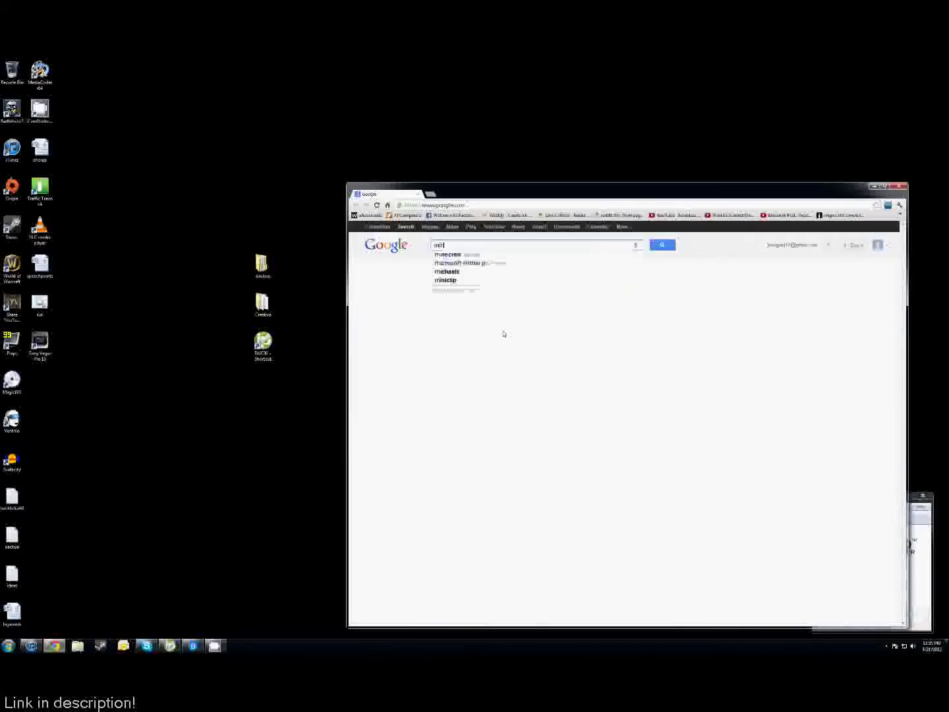
{"action": "type", "text": "ver download"}
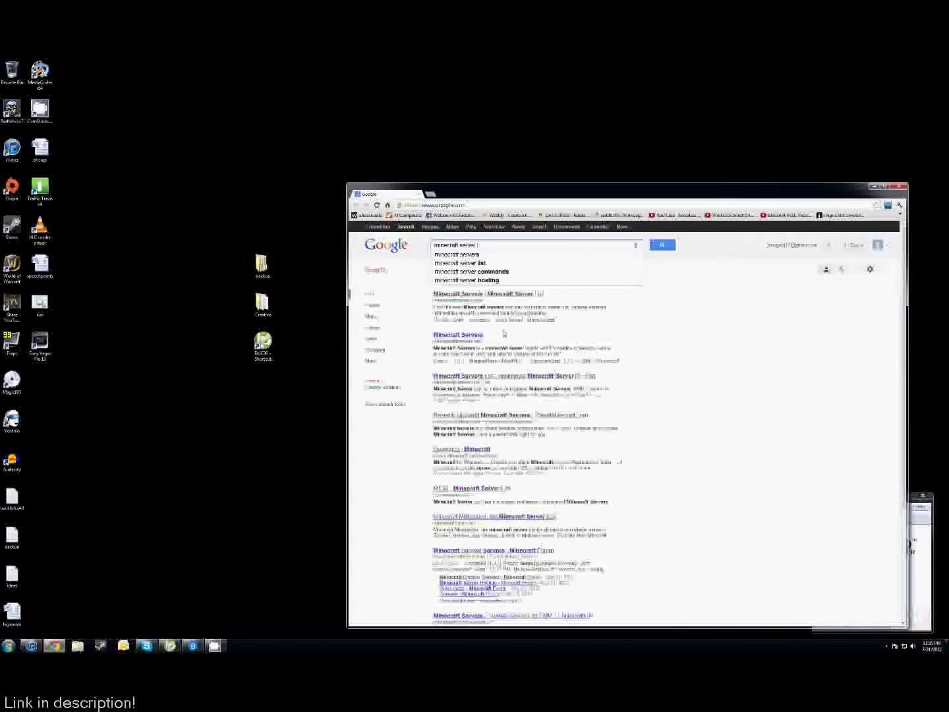
{"action": "key", "text": "Return"}
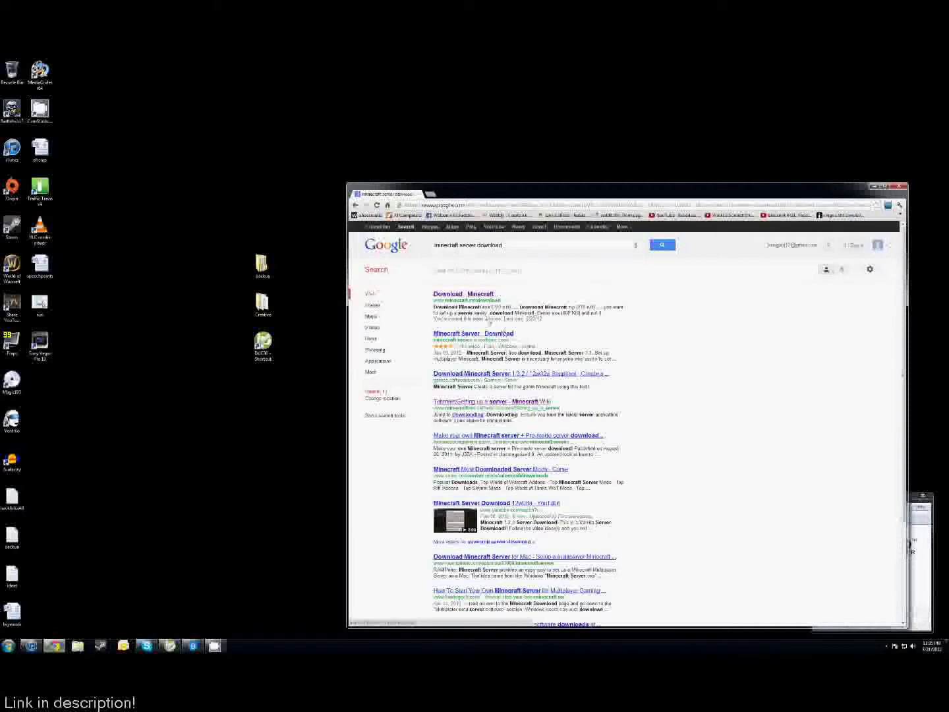
{"action": "left_click", "coordinate": [467, 296]}
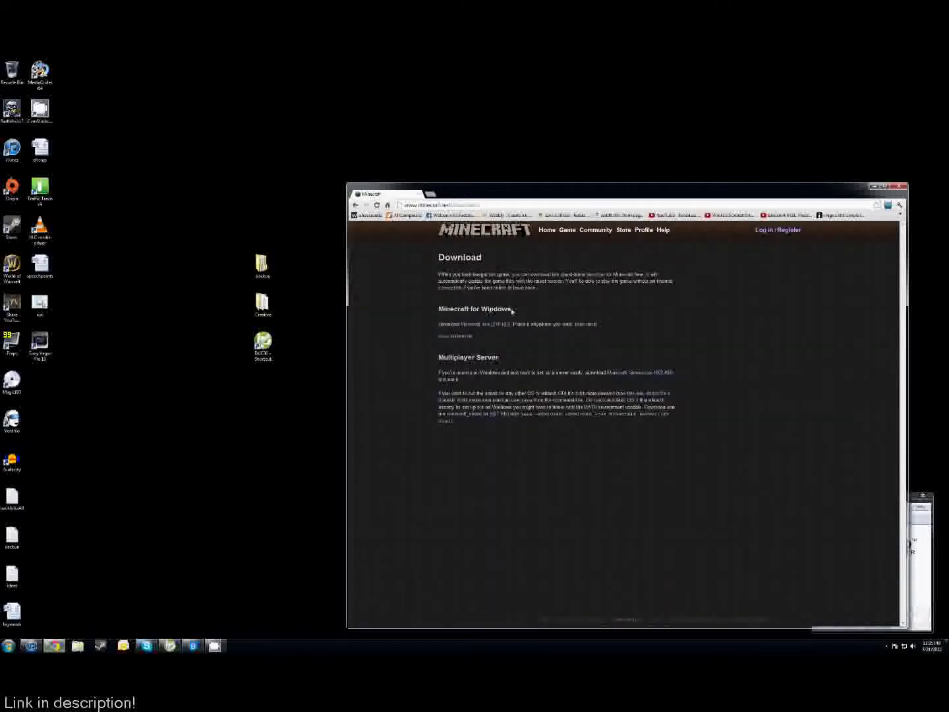
Step: Download the Windows multiplayer server file Minecraft_Server.exe and show it in its download folder
{"action": "left_click", "coordinate": [633, 377]}
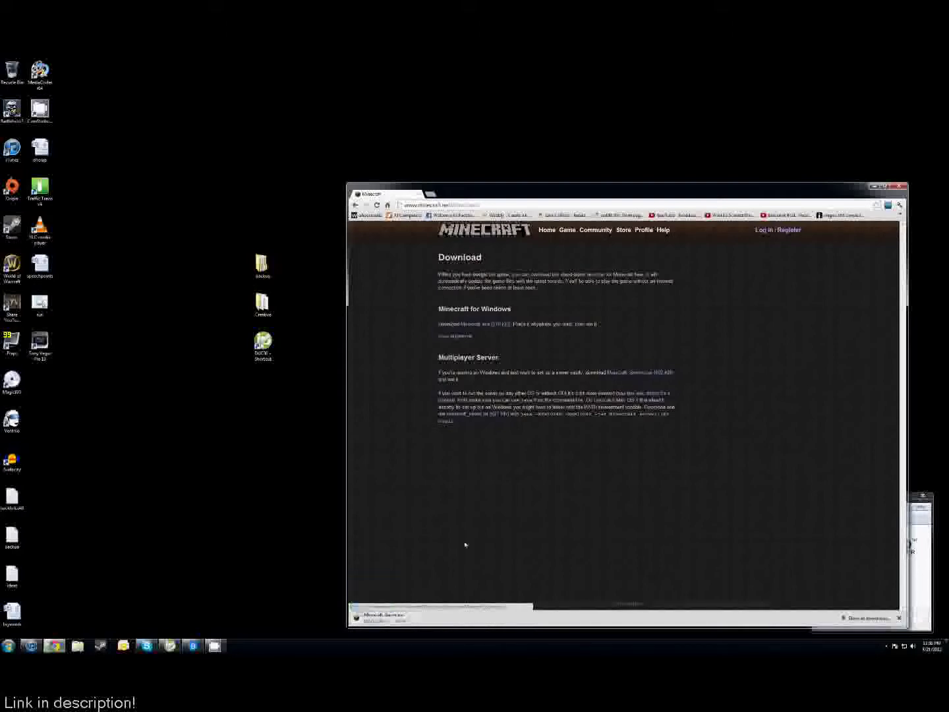
{"action": "left_click", "coordinate": [423, 620]}
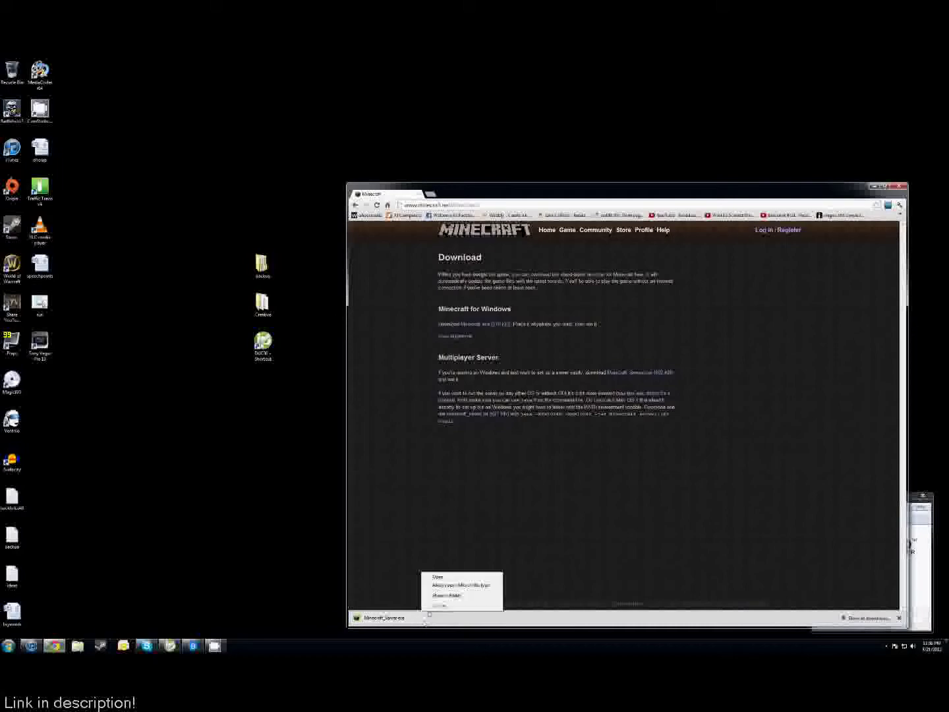
{"action": "left_click", "coordinate": [442, 597]}
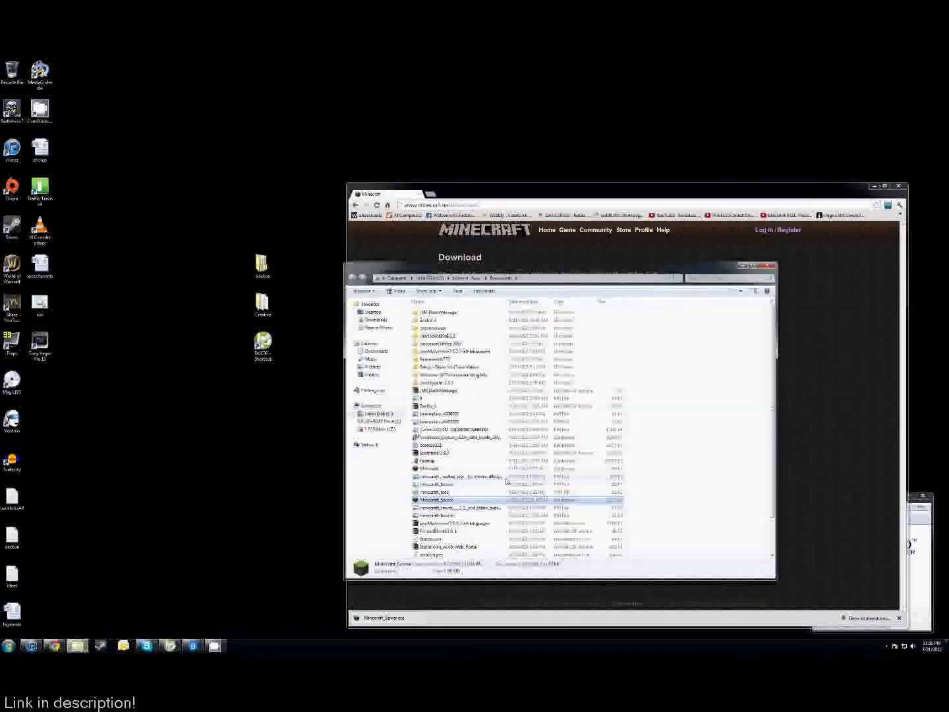
Step: Cut the Minecraft_Server file from the Downloads folder and close the open windows to get back to the desktop
{"action": "right_click", "coordinate": [435, 502]}
{"action": "left_click", "coordinate": [454, 466]}
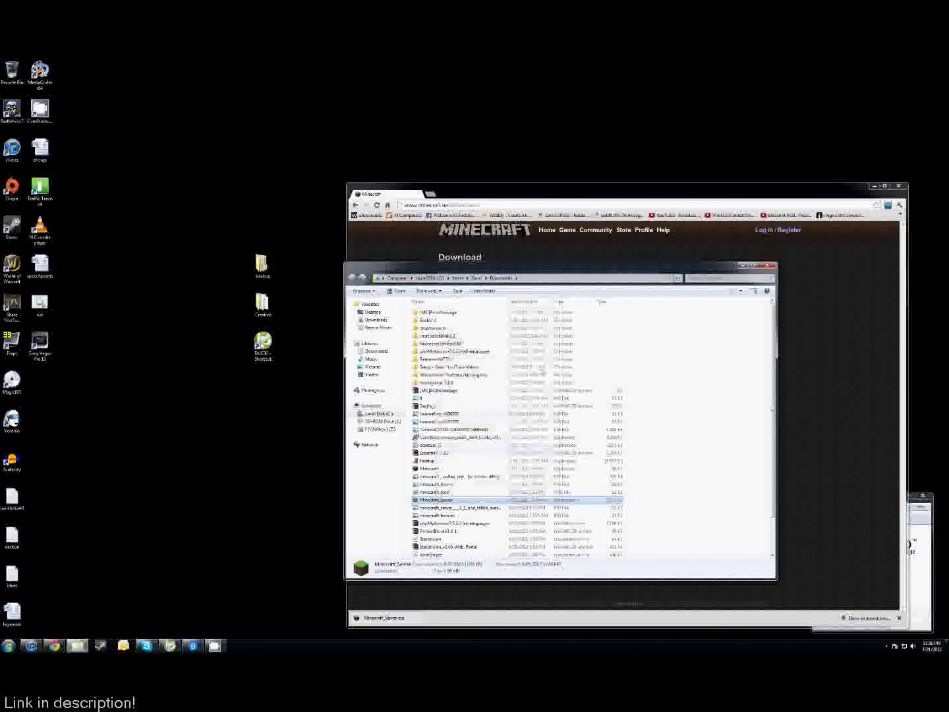
{"action": "left_click", "coordinate": [899, 187]}
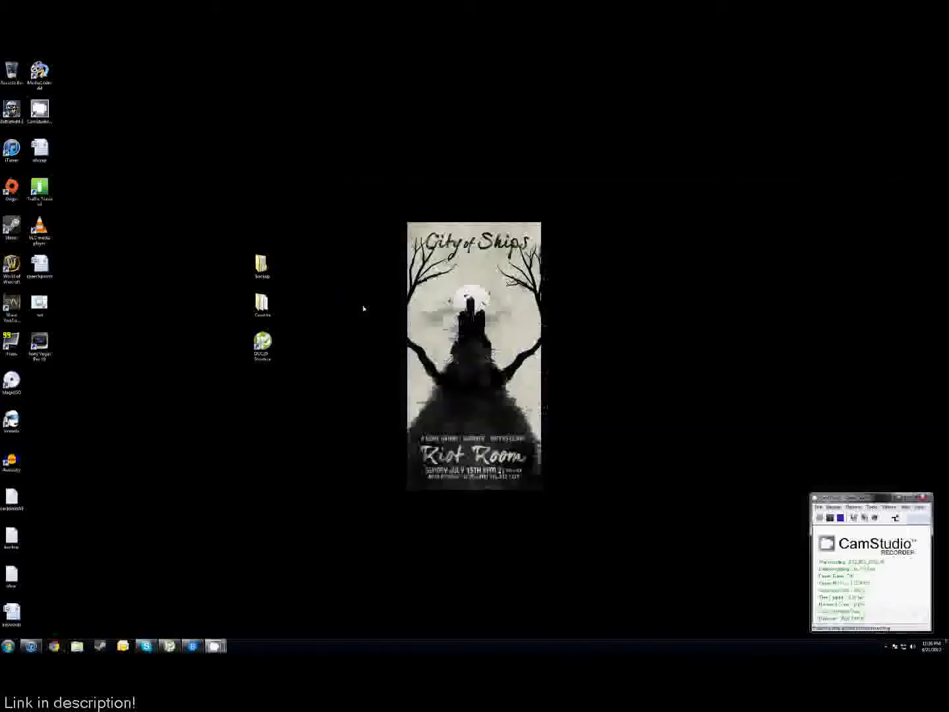
Step: Create a new folder named youtube on the desktop
{"action": "right_click", "coordinate": [359, 292]}
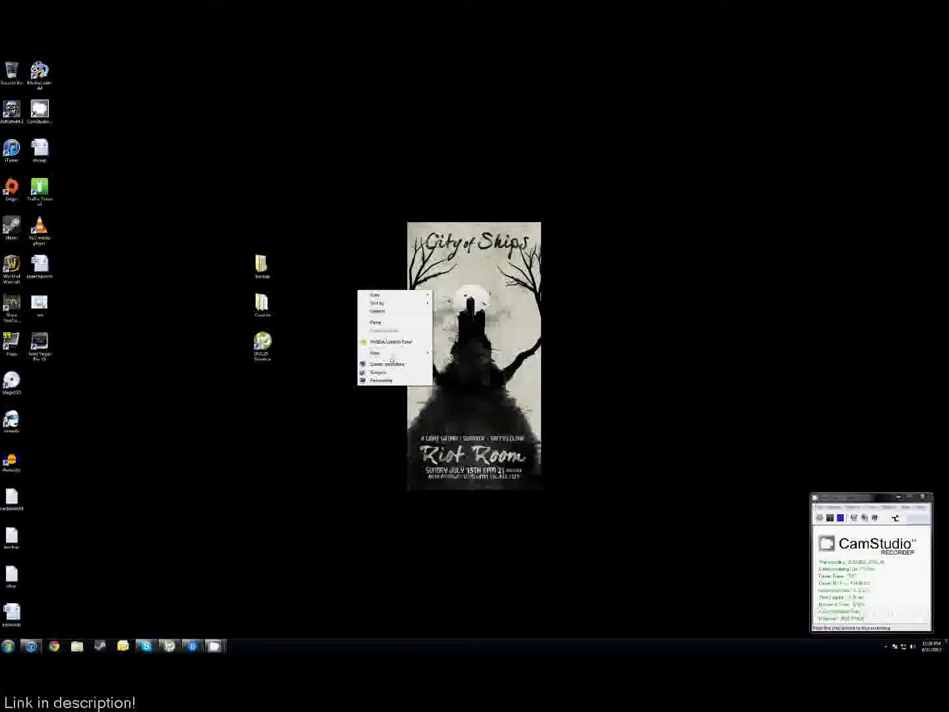
{"action": "mouse_move", "coordinate": [394, 354]}
{"action": "left_click", "coordinate": [447, 354]}
{"action": "type", "text": "modube"}
{"action": "key", "text": "Return"}
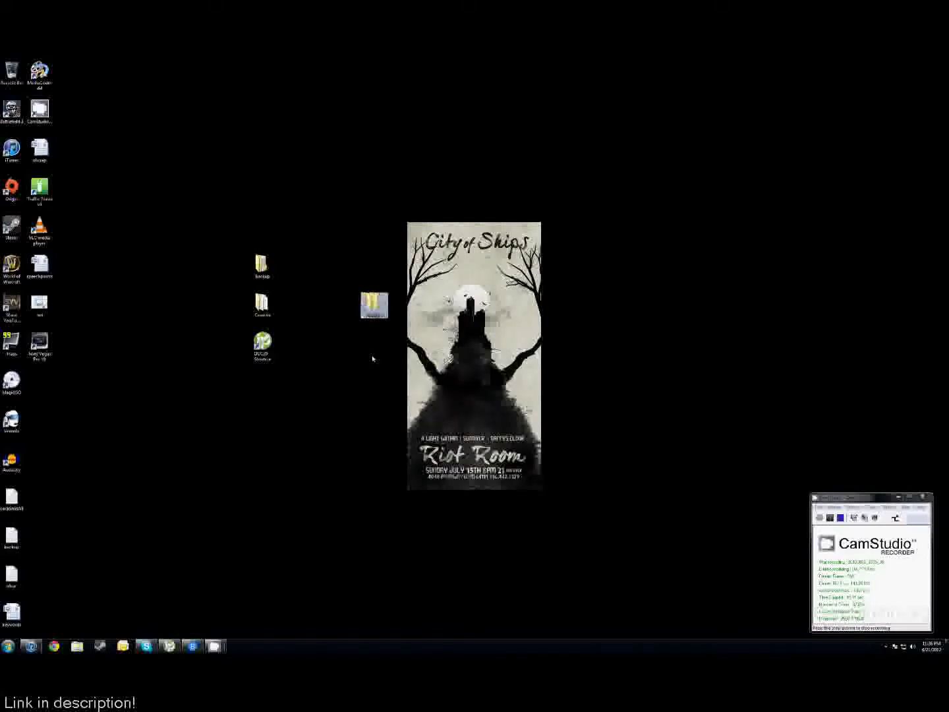
Step: Open the new desktop folder and paste the Minecraft_Server file into it
{"action": "left_click", "coordinate": [373, 359]}
{"action": "double_click", "coordinate": [371, 303]}
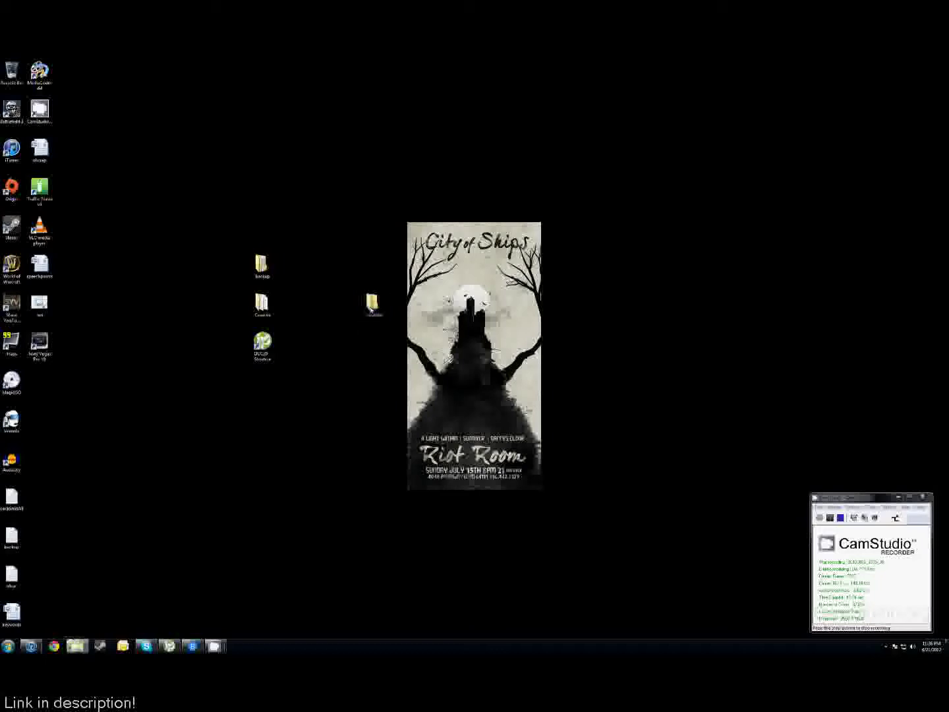
{"action": "right_click", "coordinate": [500, 357]}
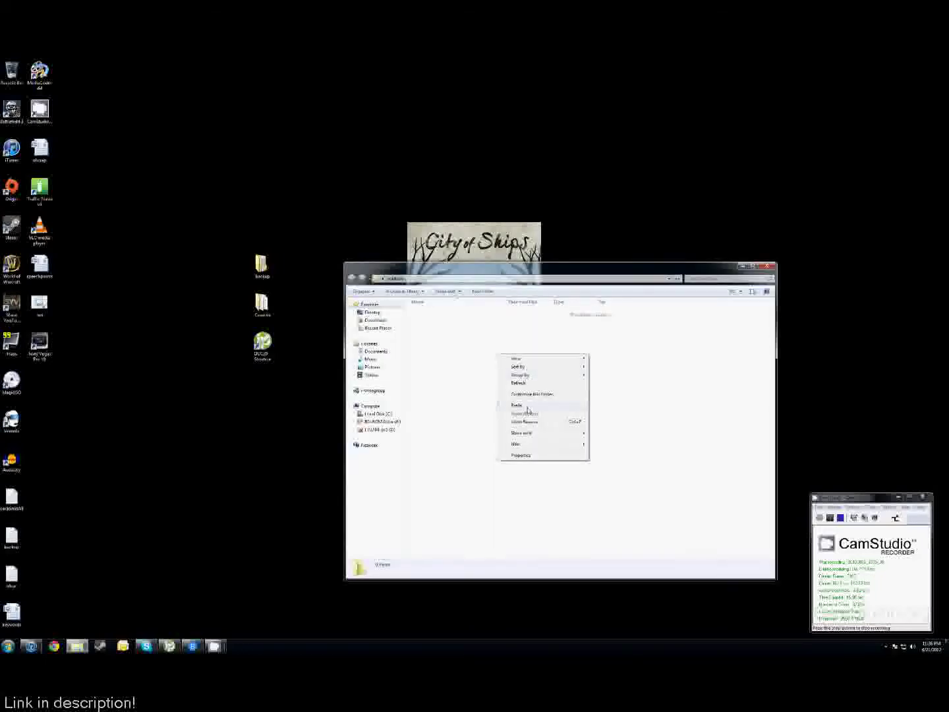
{"action": "left_click", "coordinate": [527, 411]}
{"action": "left_click", "coordinate": [526, 418]}
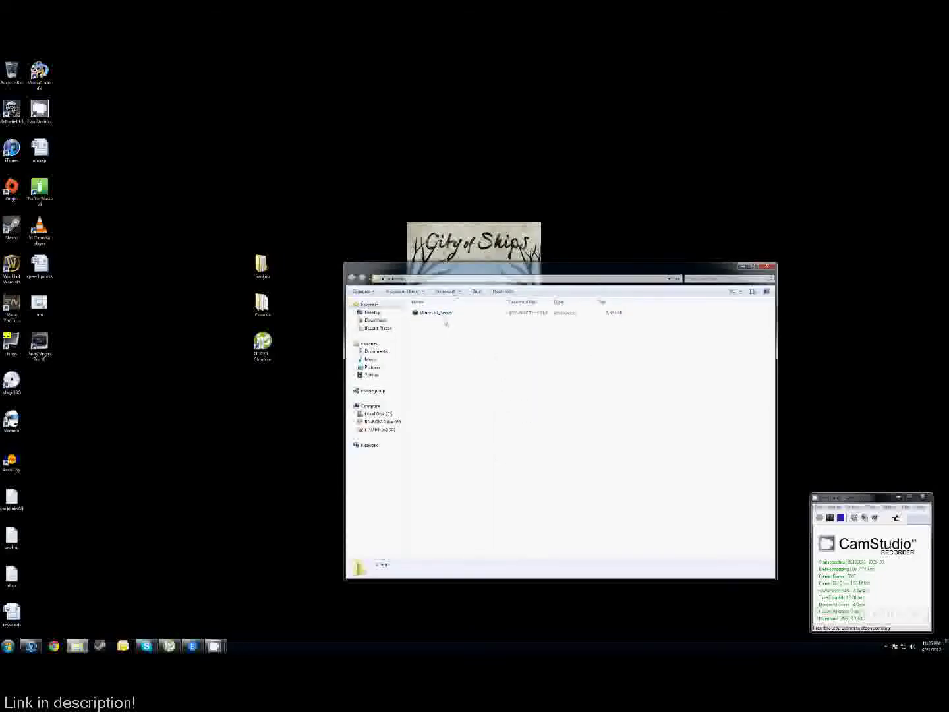
Step: Run Minecraft_Server to generate its world and configuration files, and shut the server down with the stop command
{"action": "double_click", "coordinate": [444, 314]}
{"action": "left_click", "coordinate": [491, 360]}
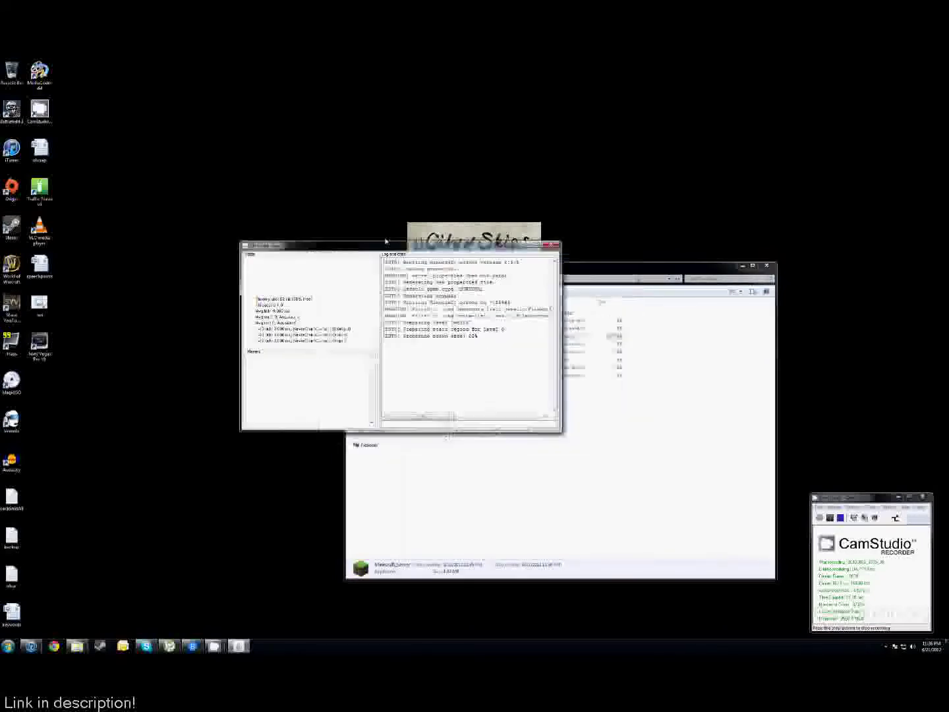
{"action": "left_click_drag", "start_coordinate": [423, 244], "coordinate": [260, 144]}
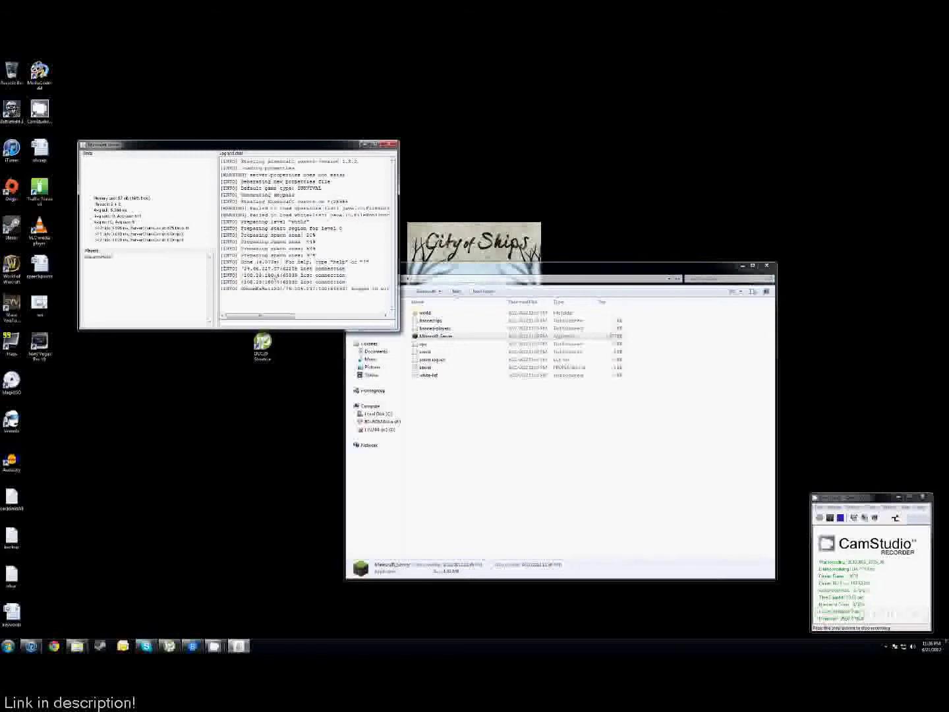
{"action": "type", "text": "stop"}
{"action": "key", "text": "Return"}
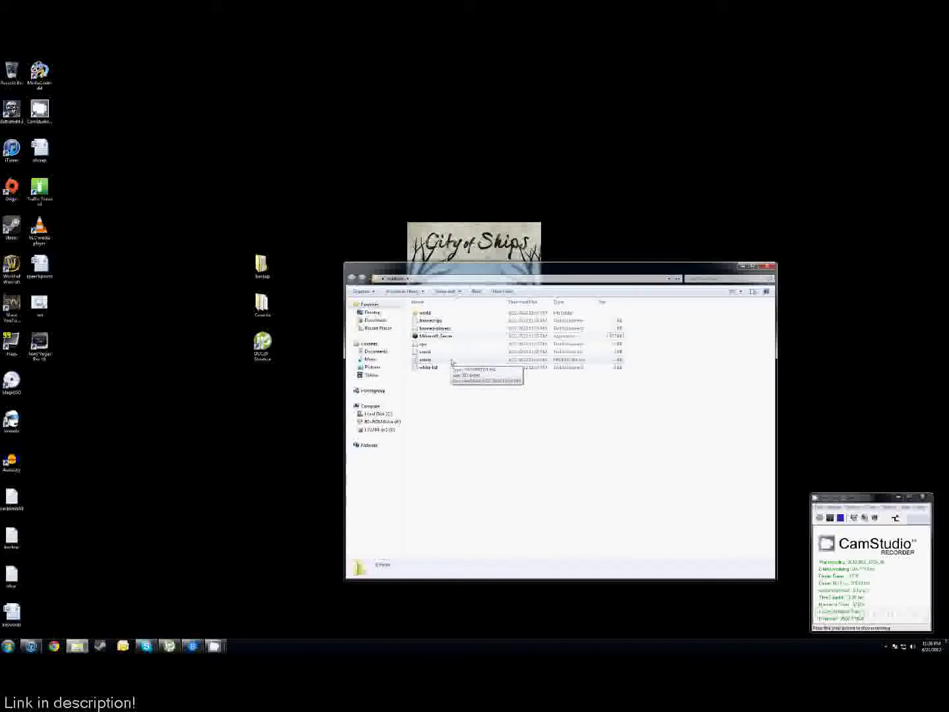
Step: Open the server.properties file with Notepad
{"action": "left_click", "coordinate": [451, 359]}
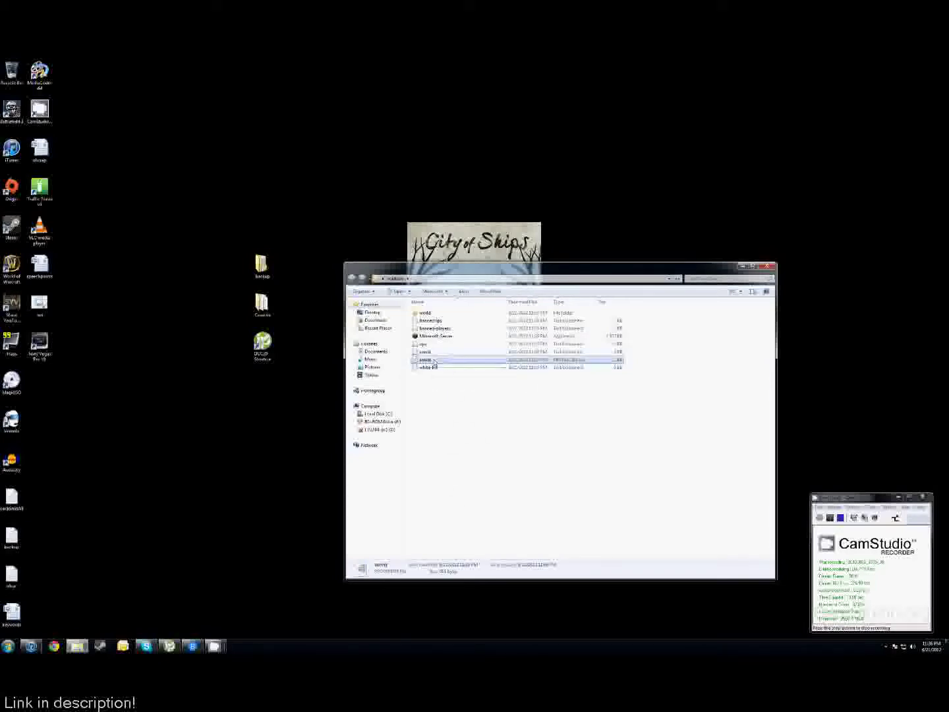
{"action": "right_click", "coordinate": [435, 362]}
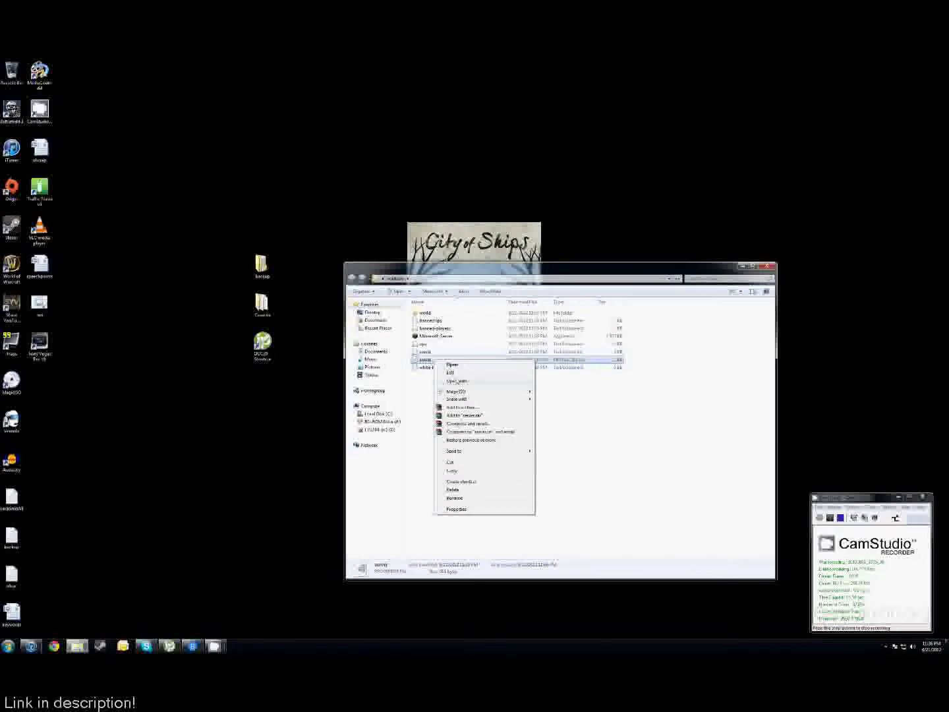
{"action": "left_click", "coordinate": [457, 381]}
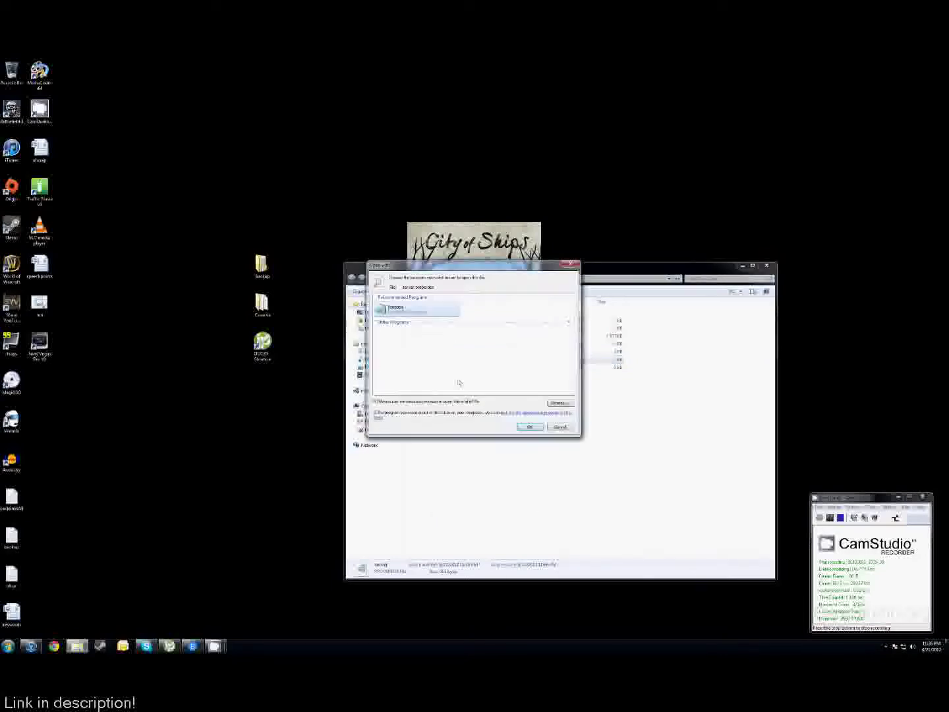
{"action": "left_click", "coordinate": [567, 322]}
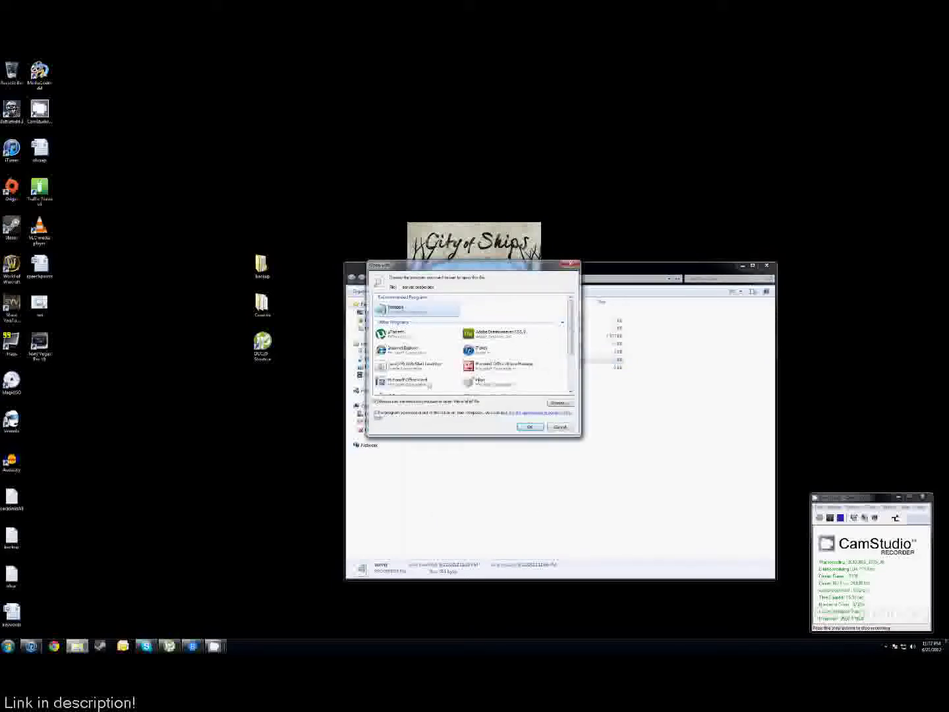
{"action": "mouse_move", "coordinate": [571, 333]}
{"action": "left_mouse_down"}
{"action": "mouse_move", "coordinate": [571, 365]}
{"action": "mouse_move", "coordinate": [572, 317]}
{"action": "left_mouse_up"}
{"action": "left_click", "coordinate": [440, 318]}
{"action": "double_click", "coordinate": [425, 311]}
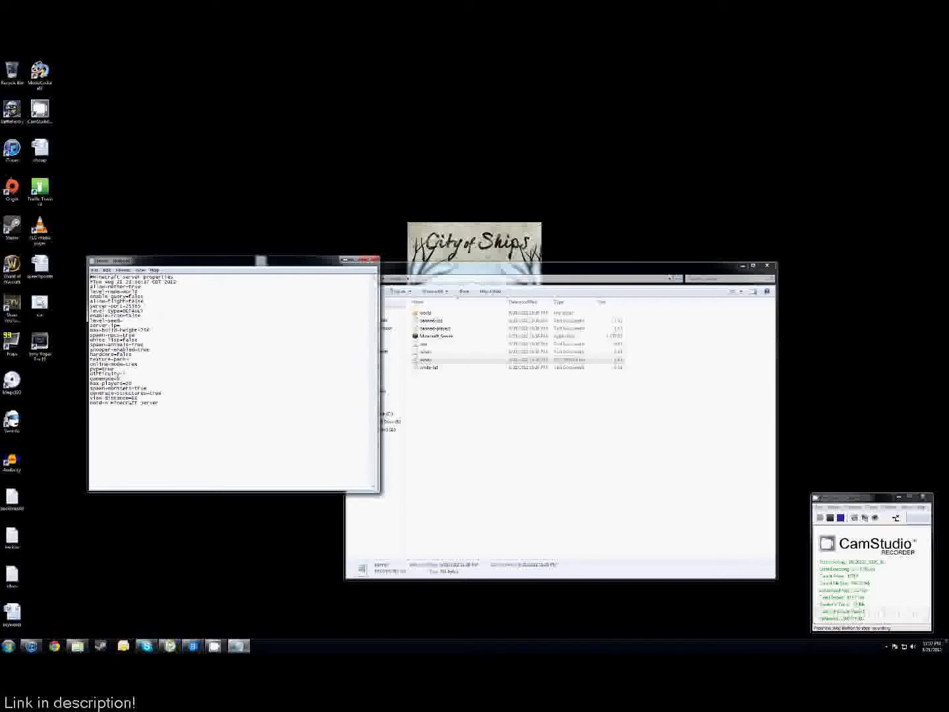
Step: Turn off player combat in the server properties by changing its line to pvp=false
{"action": "left_click_drag", "start_coordinate": [160, 403], "coordinate": [105, 404]}
{"action": "left_click", "coordinate": [118, 373]}
{"action": "left_click_drag", "start_coordinate": [116, 369], "coordinate": [91, 371]}
{"action": "type", "text": "pvp=false"}
Step: Set the motd line to "Test YouTube", save the properties file and close it
{"action": "left_click_drag", "start_coordinate": [159, 403], "coordinate": [107, 406]}
{"action": "key", "text": "BackSpace"}
{"action": "type", "text": "Test S"}
{"action": "type", "text": "eutube"}
{"action": "left_click", "coordinate": [94, 269]}
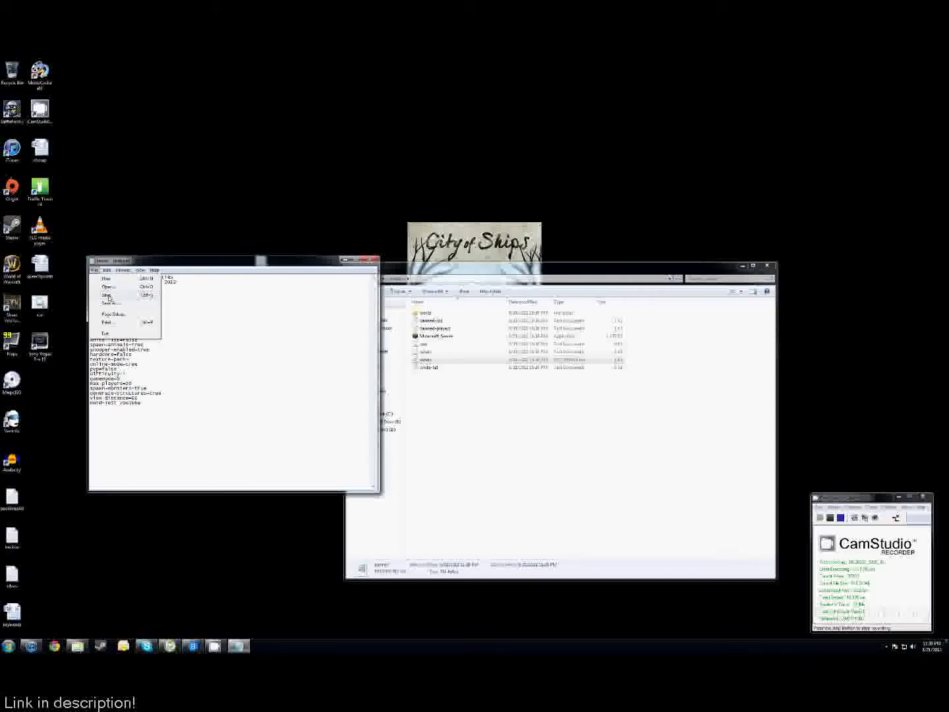
{"action": "left_click", "coordinate": [109, 297]}
{"action": "left_click", "coordinate": [373, 260]}
{"action": "left_click", "coordinate": [424, 428]}
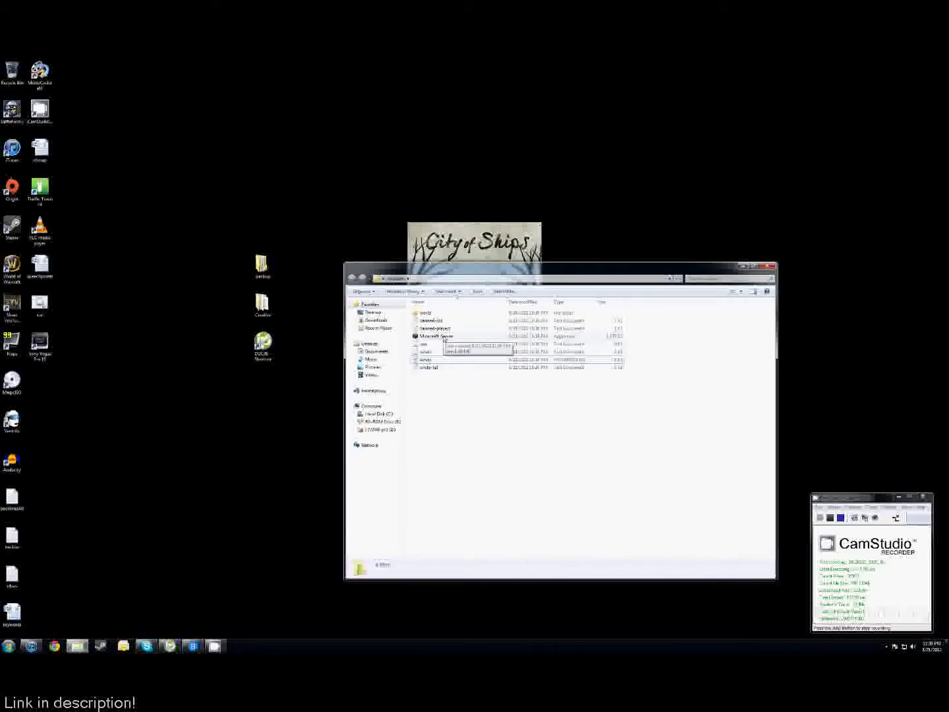
Step: Start Minecraft_Server again, allowing the unverified program to run, and minimize its window
{"action": "double_click", "coordinate": [445, 341]}
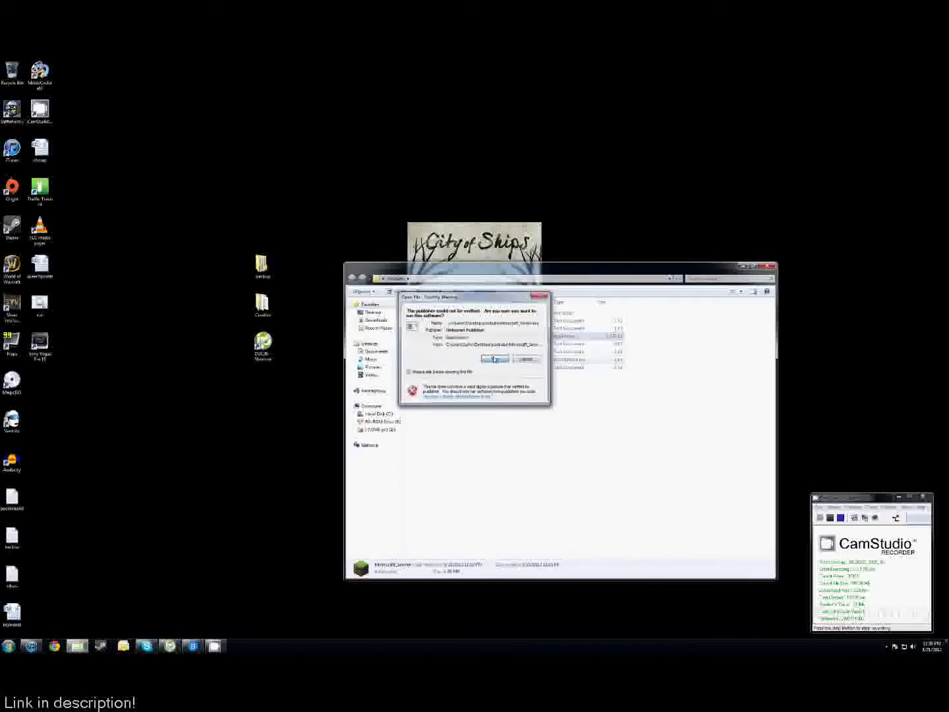
{"action": "left_click", "coordinate": [494, 359]}
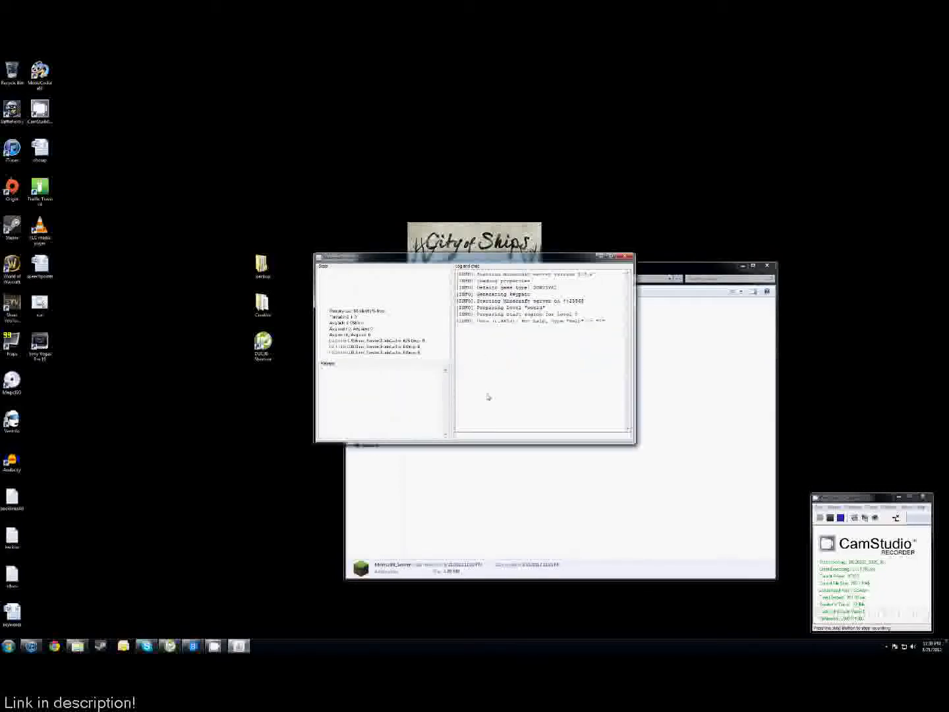
{"action": "left_click_drag", "start_coordinate": [467, 261], "coordinate": [790, 446]}
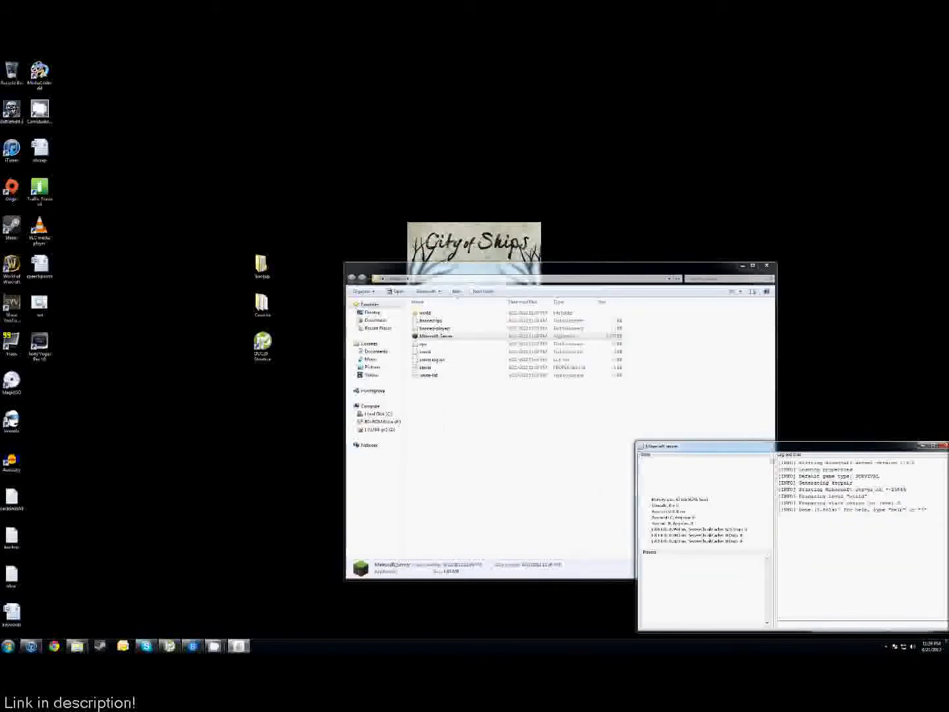
{"action": "left_click", "coordinate": [921, 446]}
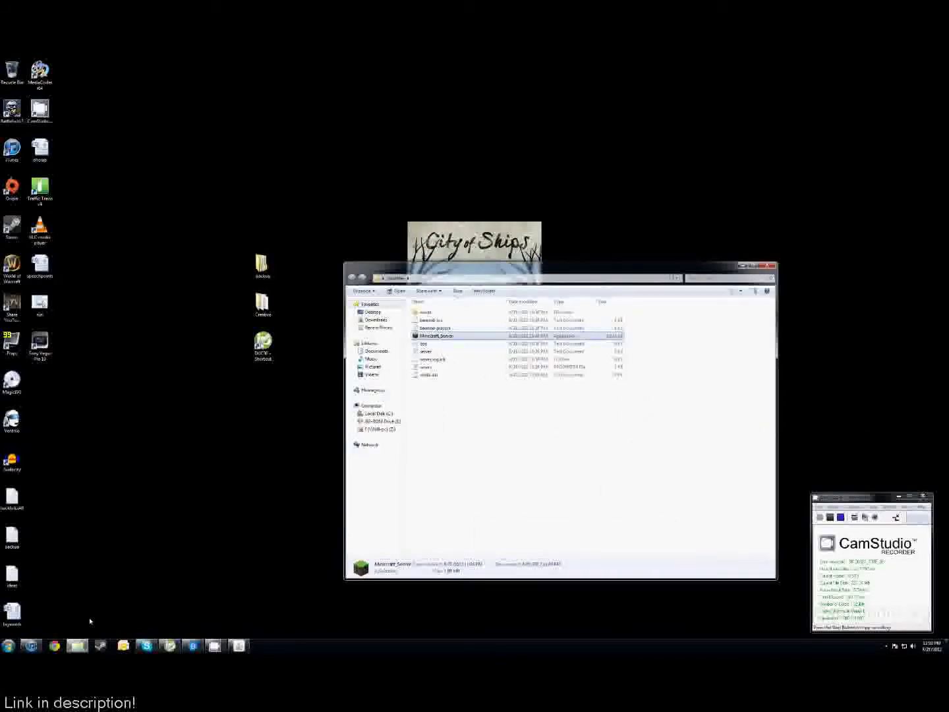
Step: Launch the Minecraft game from the Downloads folder, allow it to run, and log in
{"action": "left_click", "coordinate": [376, 320]}
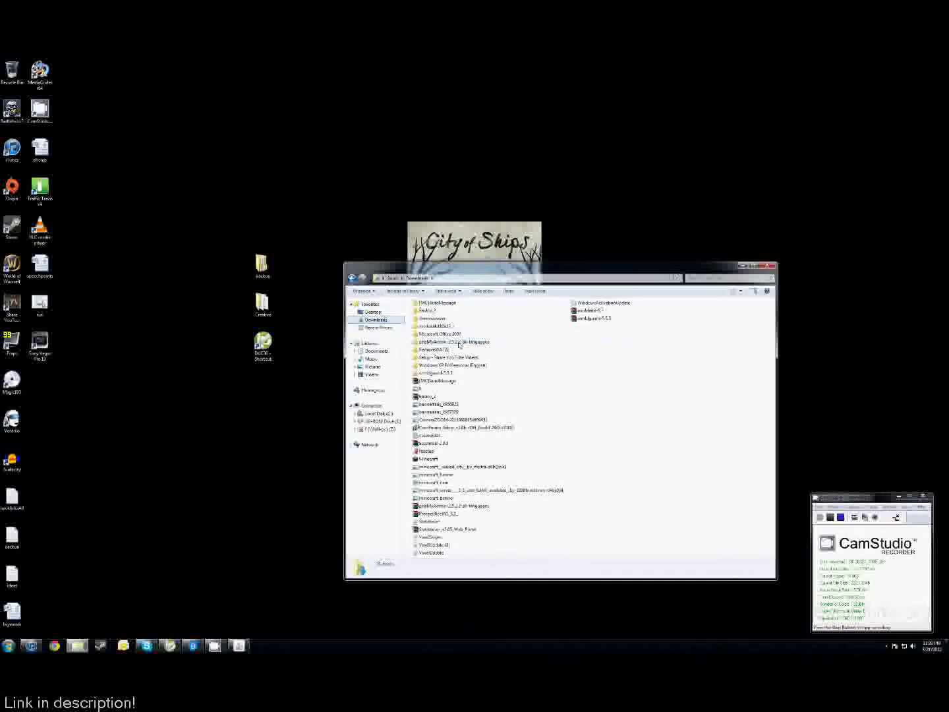
{"action": "double_click", "coordinate": [428, 458]}
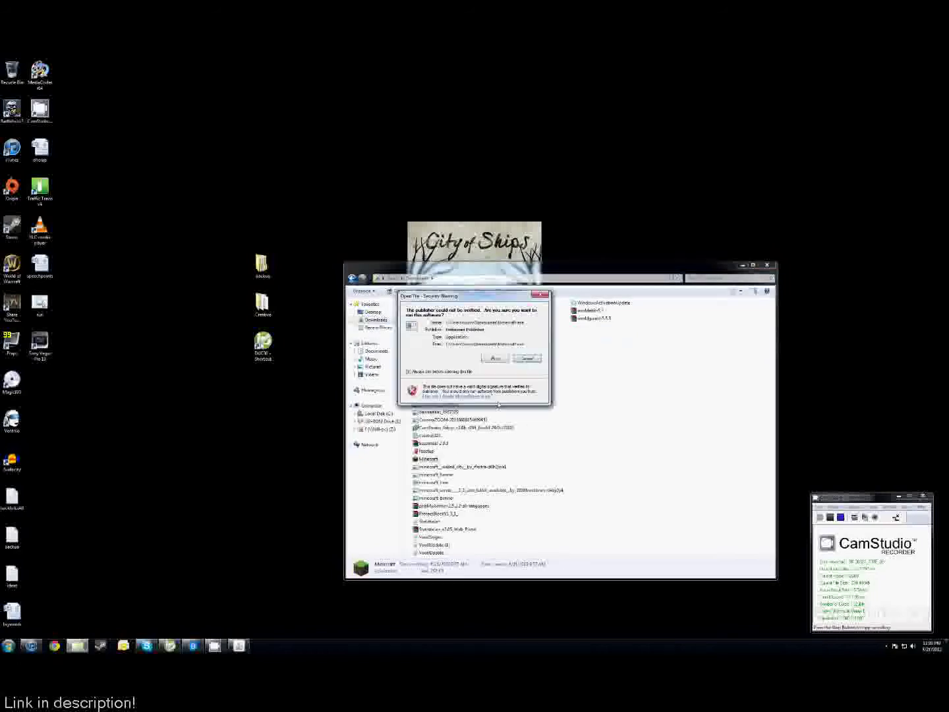
{"action": "left_click", "coordinate": [500, 360]}
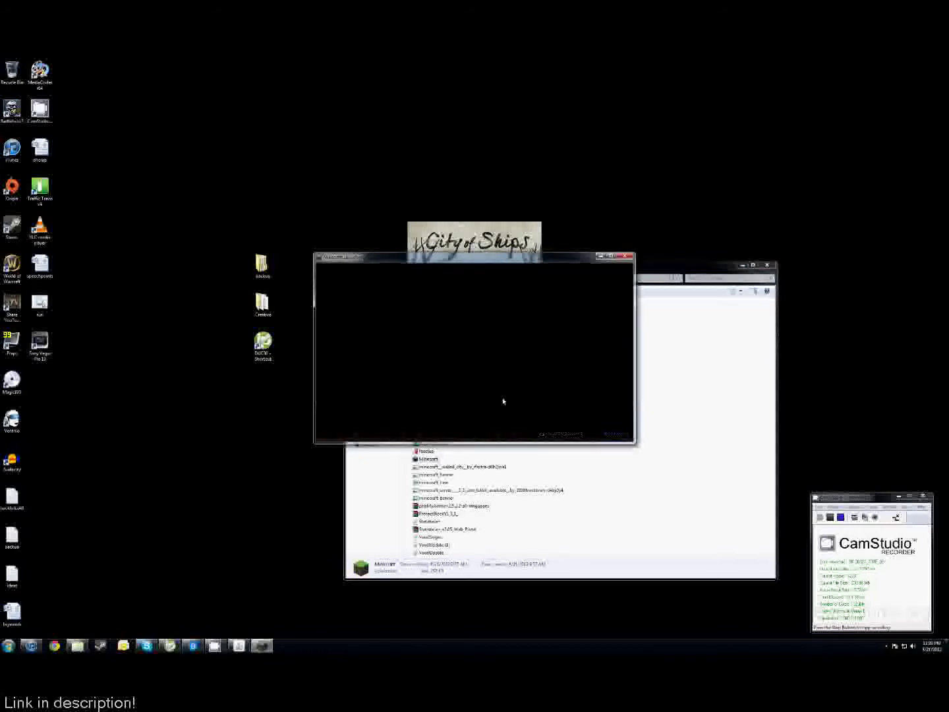
{"action": "left_click", "coordinate": [618, 425]}
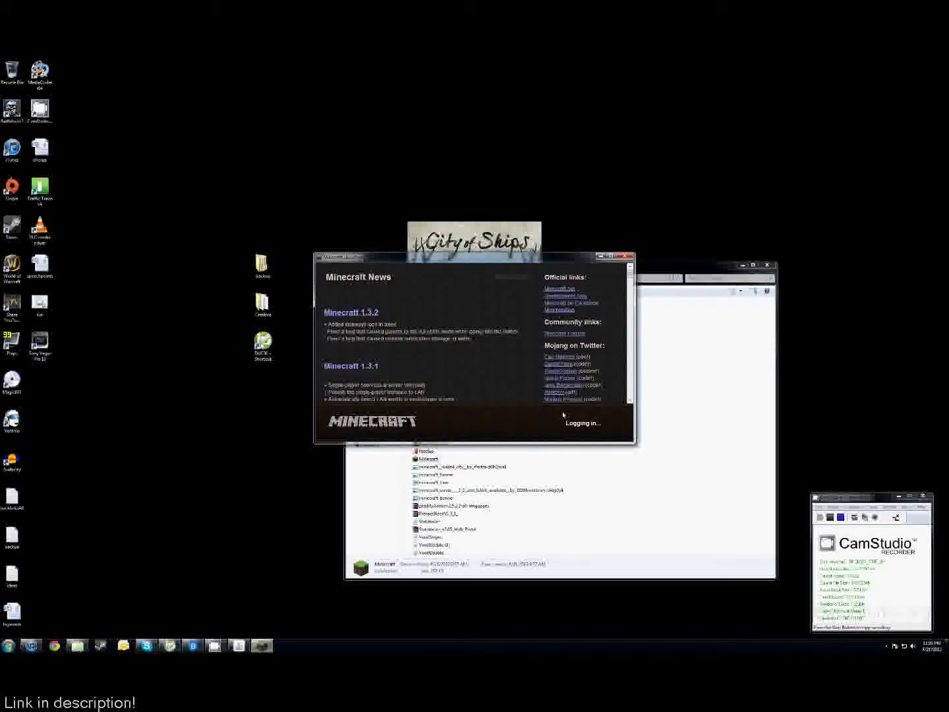
Step: Check the Minecraft Server entry in the multiplayer server list, and return to the main menu
{"action": "left_click", "coordinate": [472, 366]}
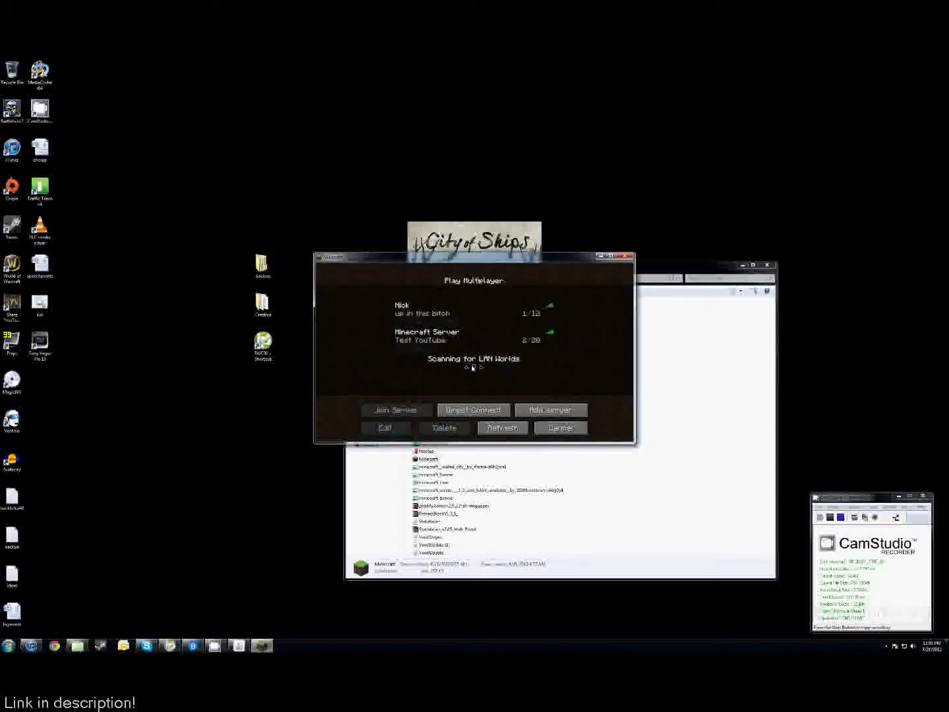
{"action": "left_click", "coordinate": [435, 341]}
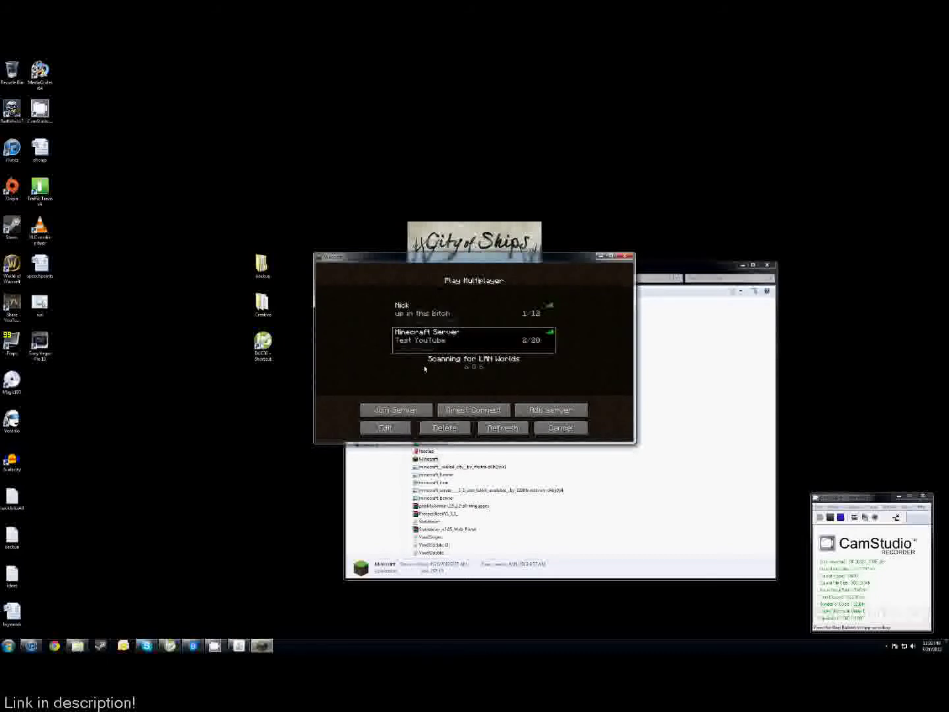
{"action": "left_click", "coordinate": [551, 433]}
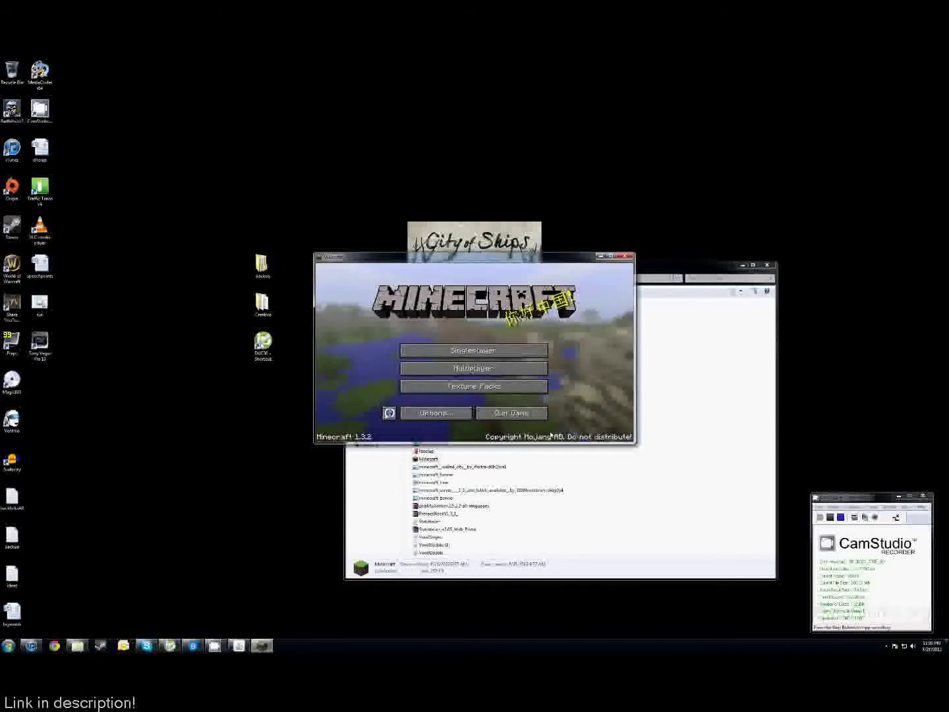
Step: Quit the Minecraft game and close the Downloads folder
{"action": "left_click", "coordinate": [519, 417]}
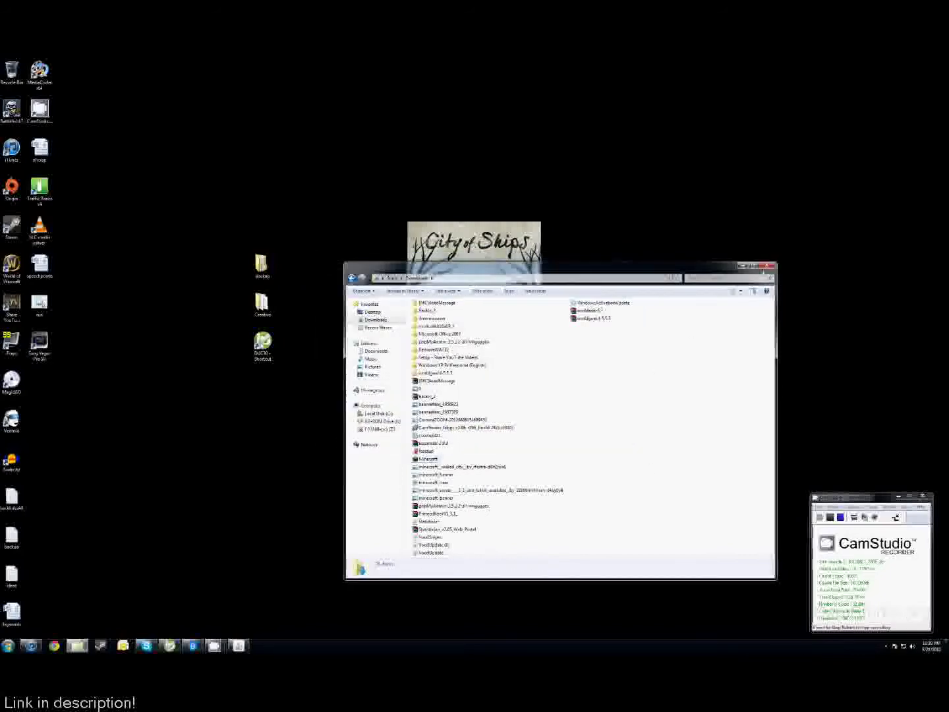
{"action": "left_click", "coordinate": [767, 265]}
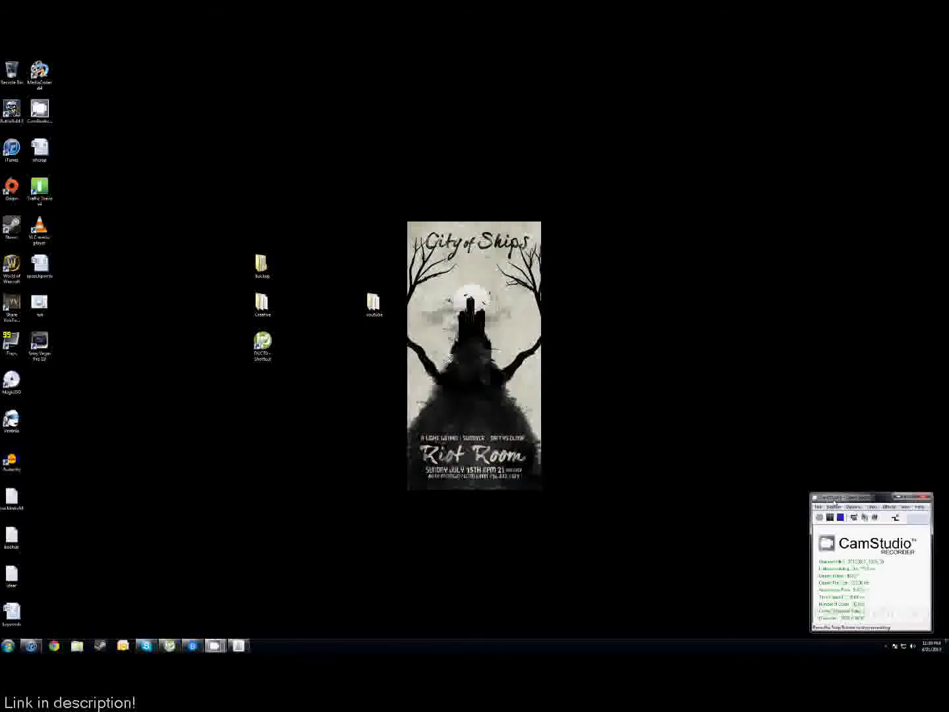
Step: Open Chrome and go to the router's setup page at 192.168.2.1
{"action": "left_click", "coordinate": [54, 645]}
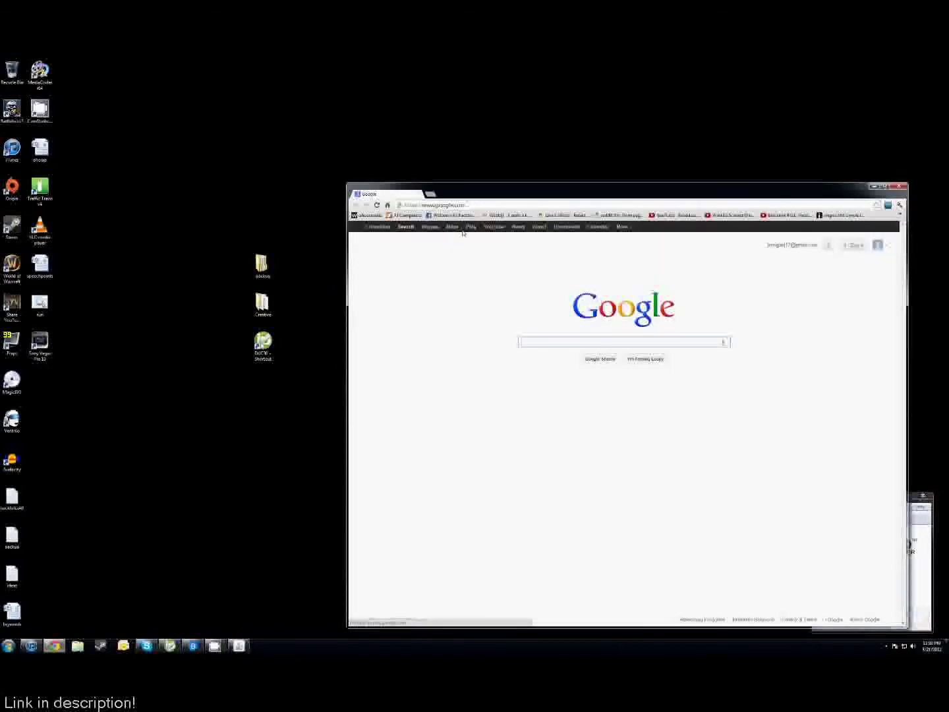
{"action": "left_click", "coordinate": [476, 207]}
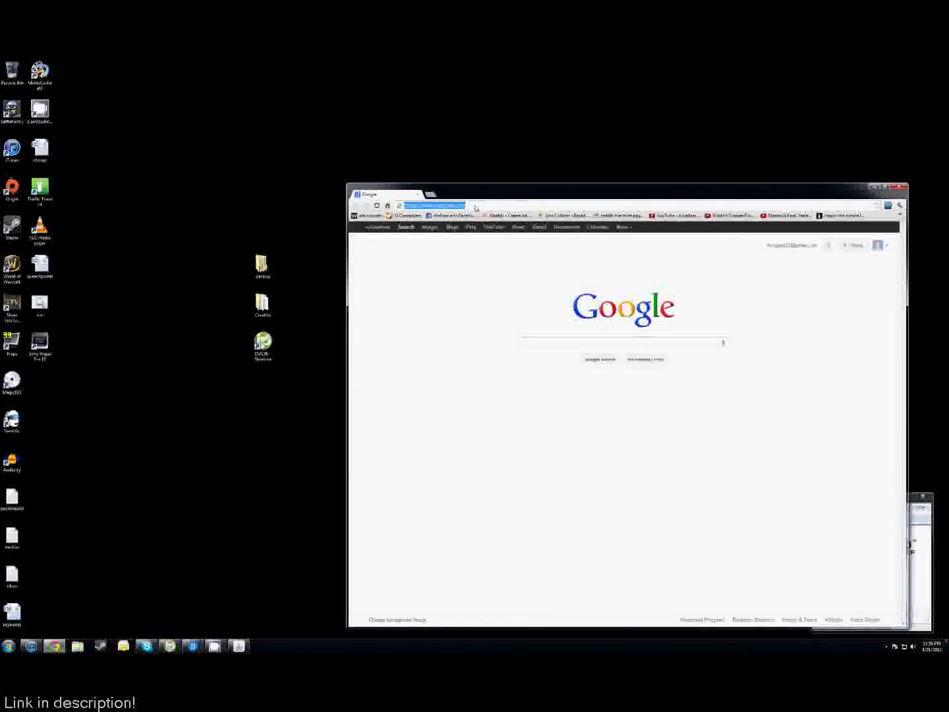
{"action": "type", "text": "192.168.2.1"}
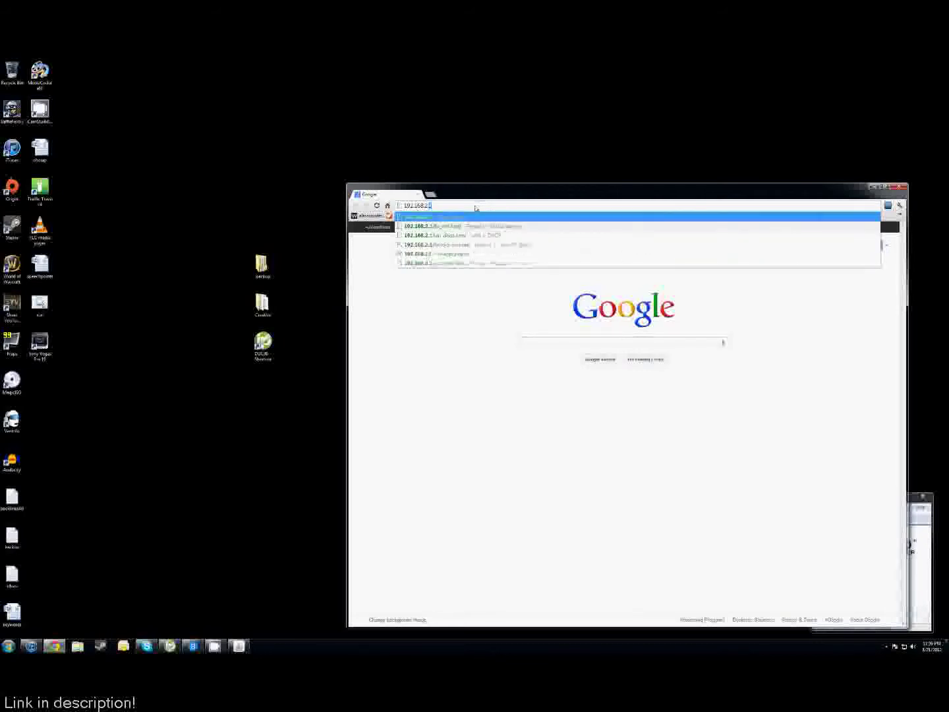
{"action": "key", "text": "Return"}
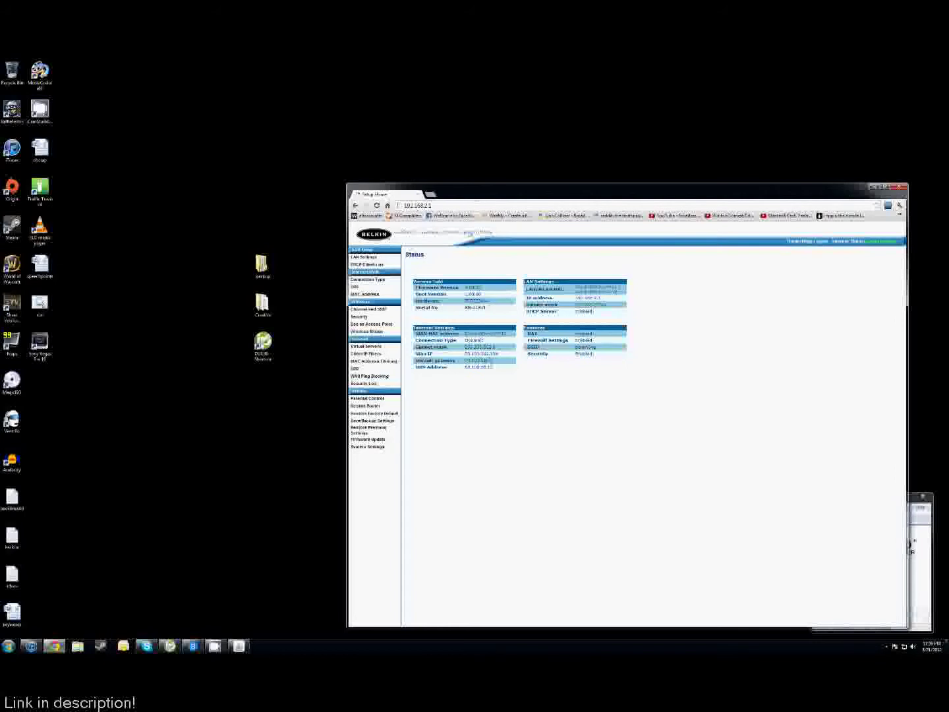
Step: Open the router's DHCP client list, submitting the login page to get access
{"action": "left_click", "coordinate": [442, 206]}
{"action": "left_click", "coordinate": [443, 207]}
{"action": "left_click", "coordinate": [368, 317]}
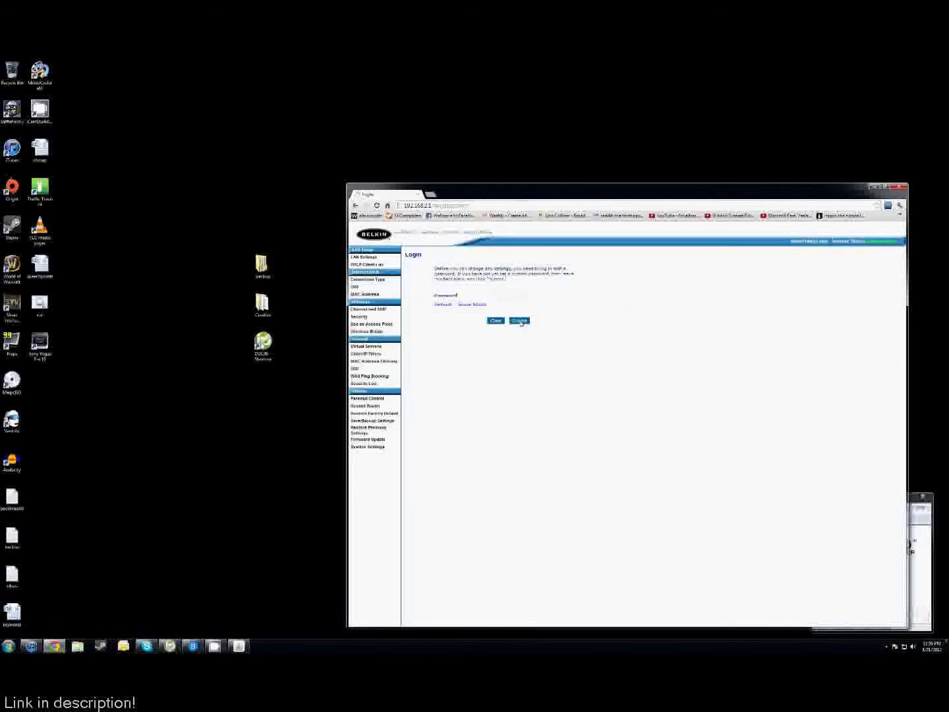
{"action": "left_click", "coordinate": [519, 321]}
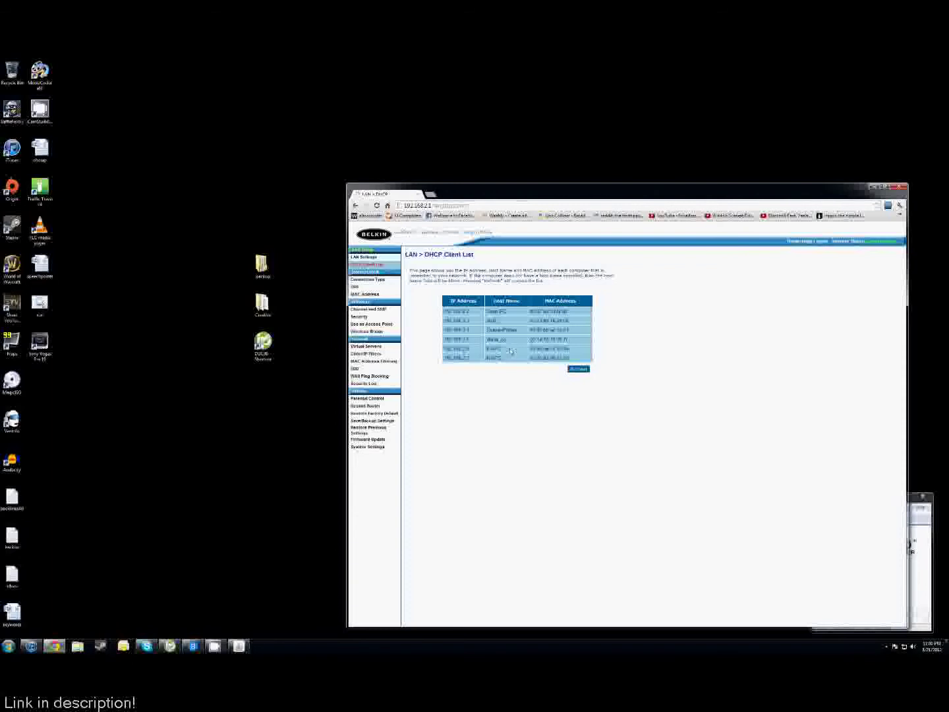
Step: Open the router's Firewall > Virtual servers page and examine the inbound port of the minecraft forwarding entry
{"action": "left_click", "coordinate": [366, 354]}
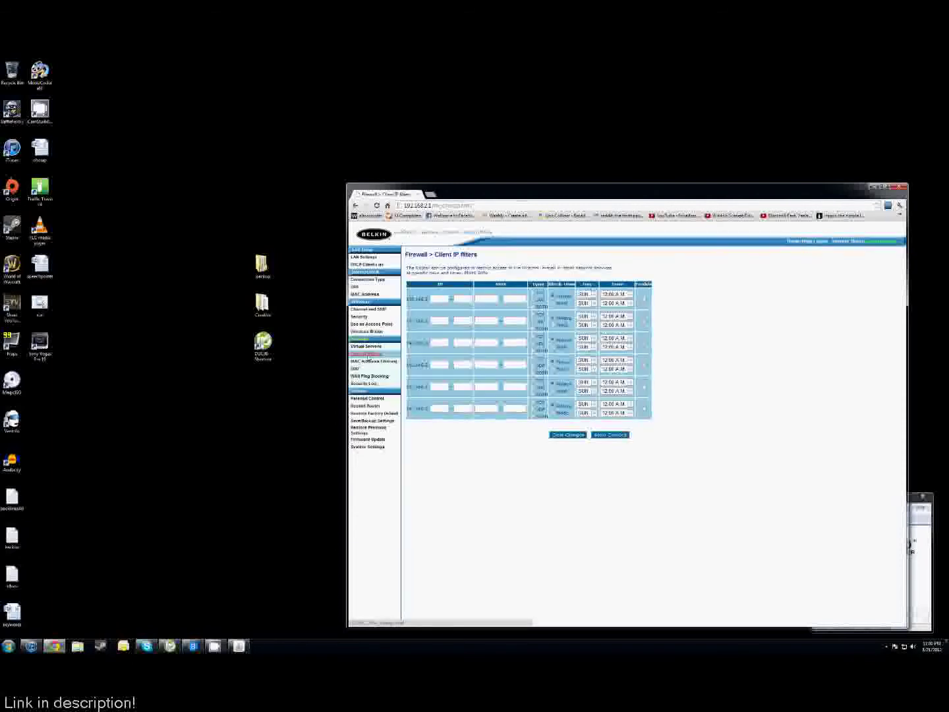
{"action": "left_click", "coordinate": [369, 350]}
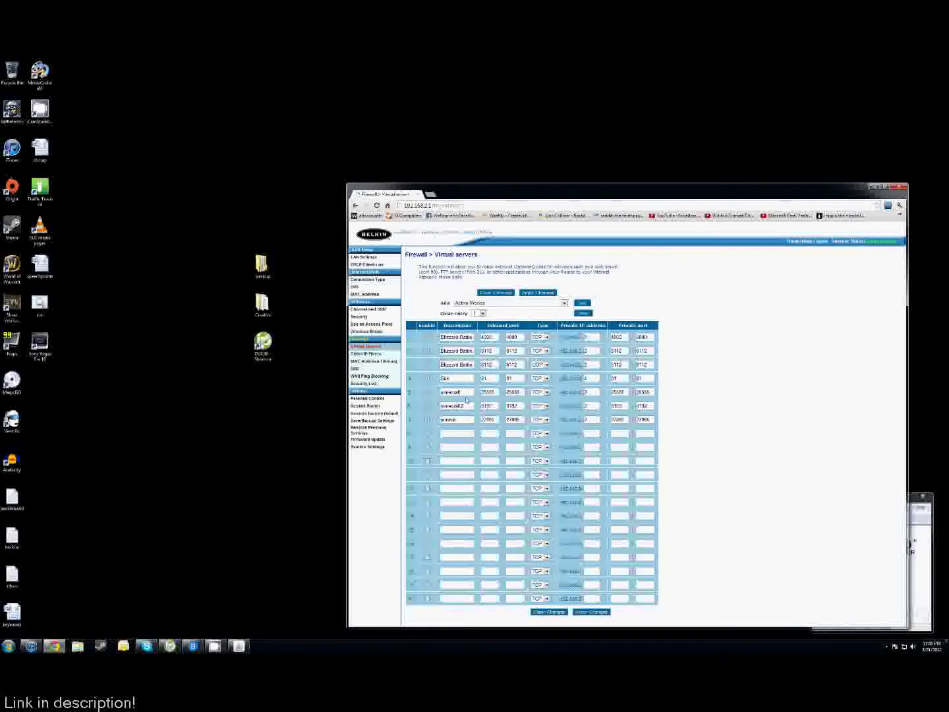
{"action": "double_click", "coordinate": [483, 395]}
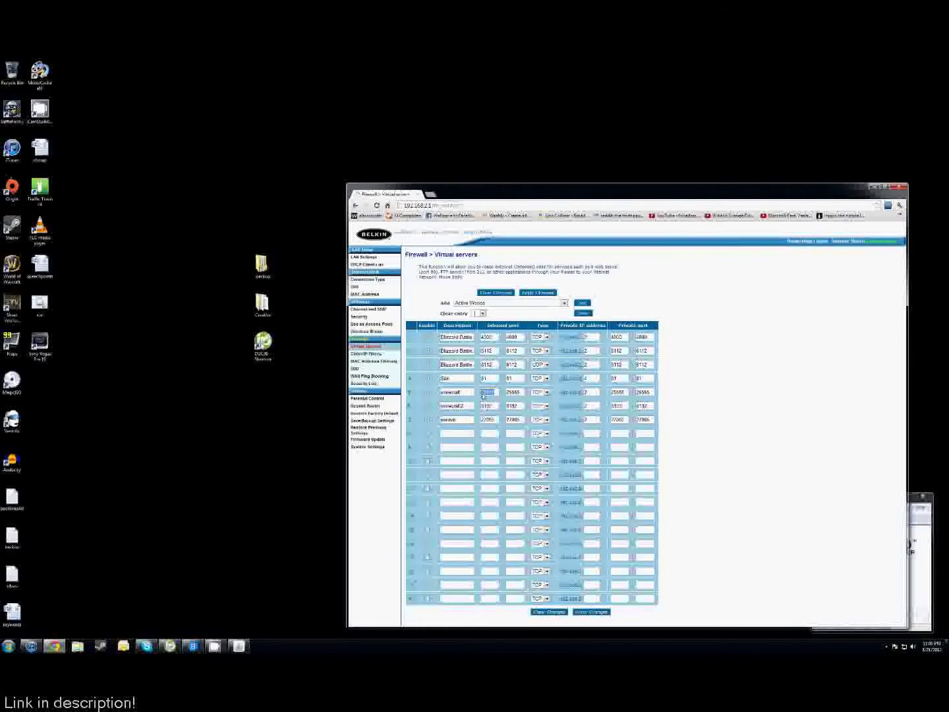
{"action": "left_click", "coordinate": [501, 388]}
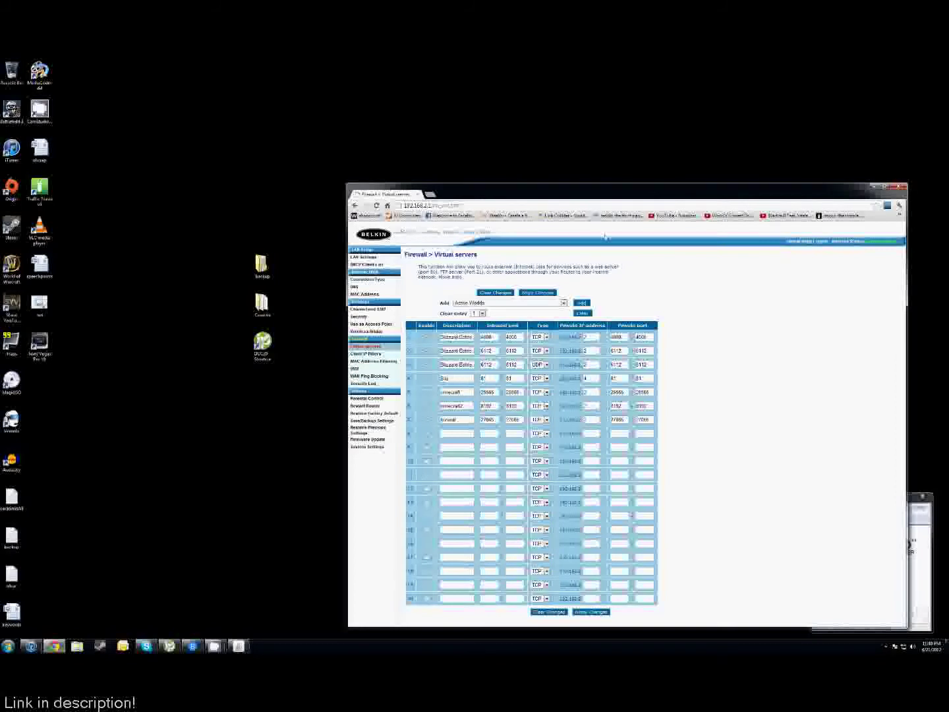
Step: Search google.com for "ip" to find the public IP address, and close the browser
{"action": "left_click", "coordinate": [542, 207]}
{"action": "type", "text": "google.com"}
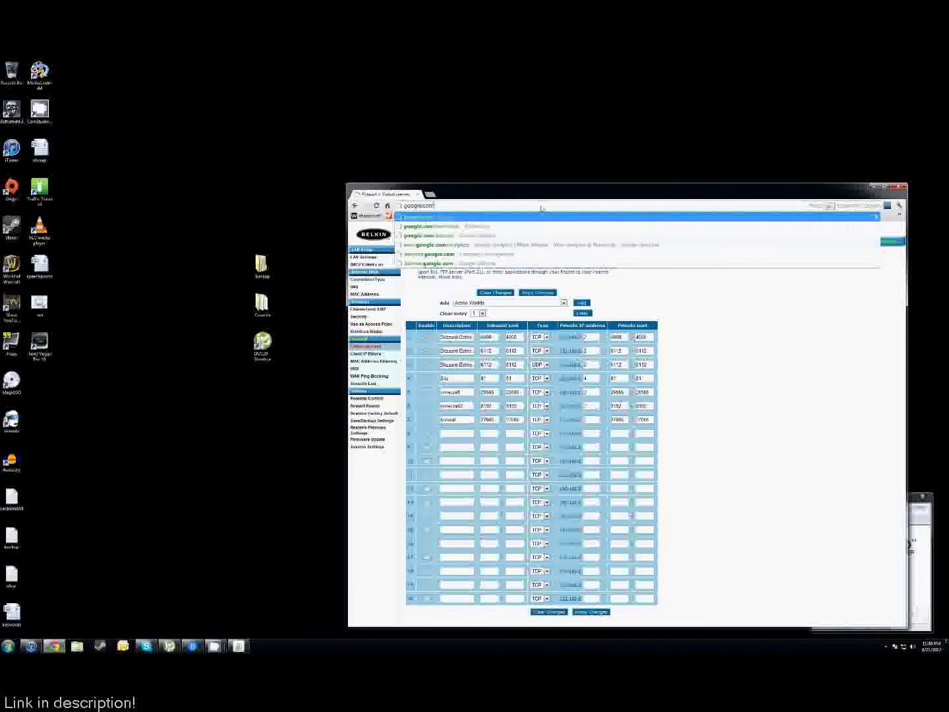
{"action": "key", "text": "Return"}
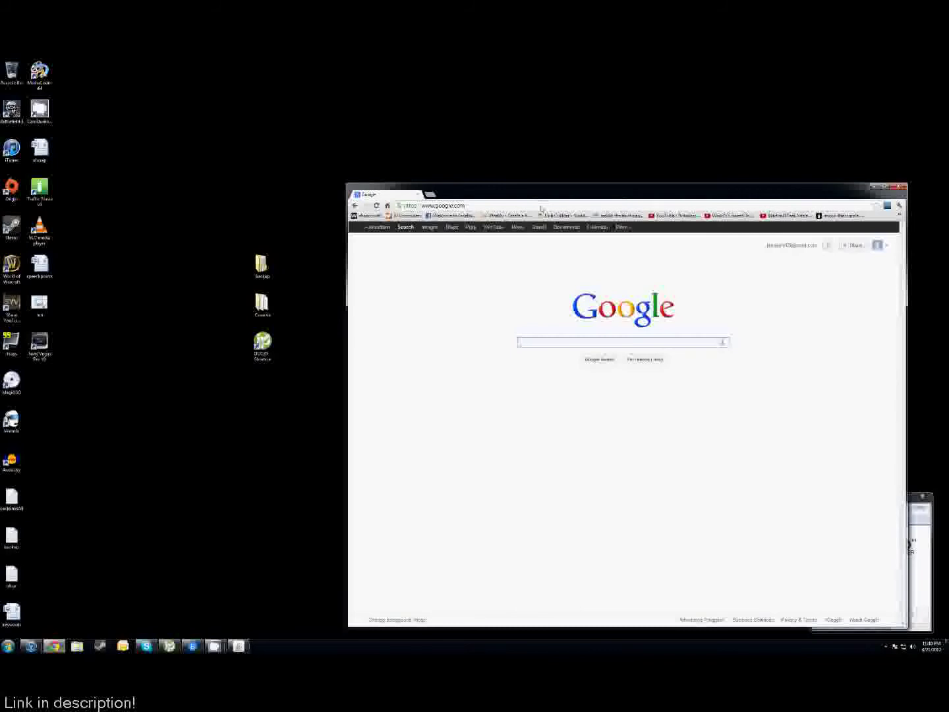
{"action": "type", "text": "ip"}
{"action": "key", "text": "Return"}
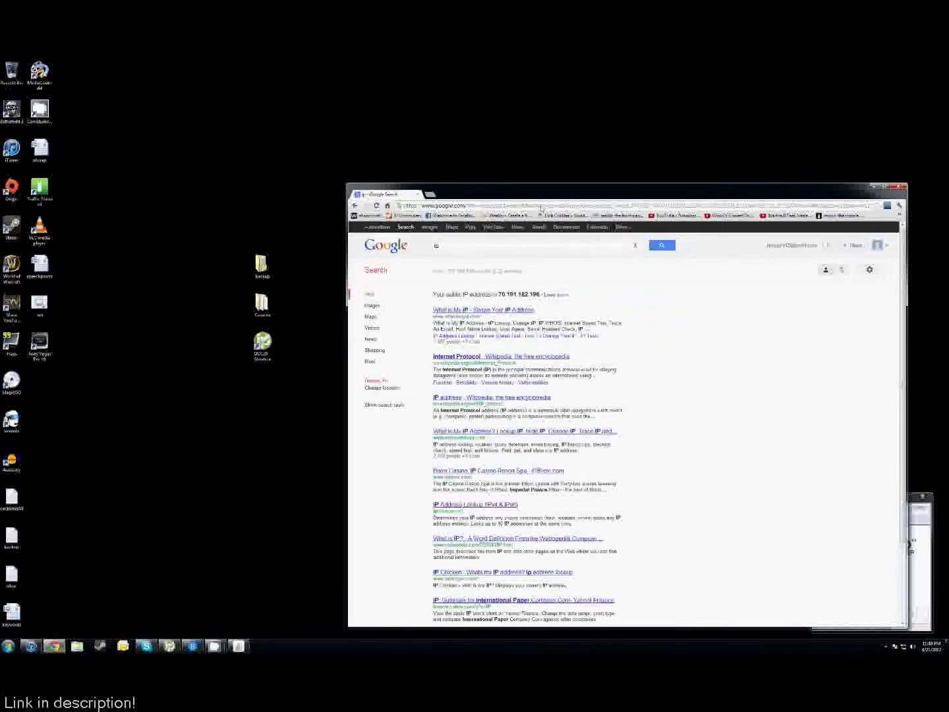
{"action": "left_click_drag", "start_coordinate": [446, 296], "coordinate": [546, 294]}
{"action": "left_click", "coordinate": [546, 294]}
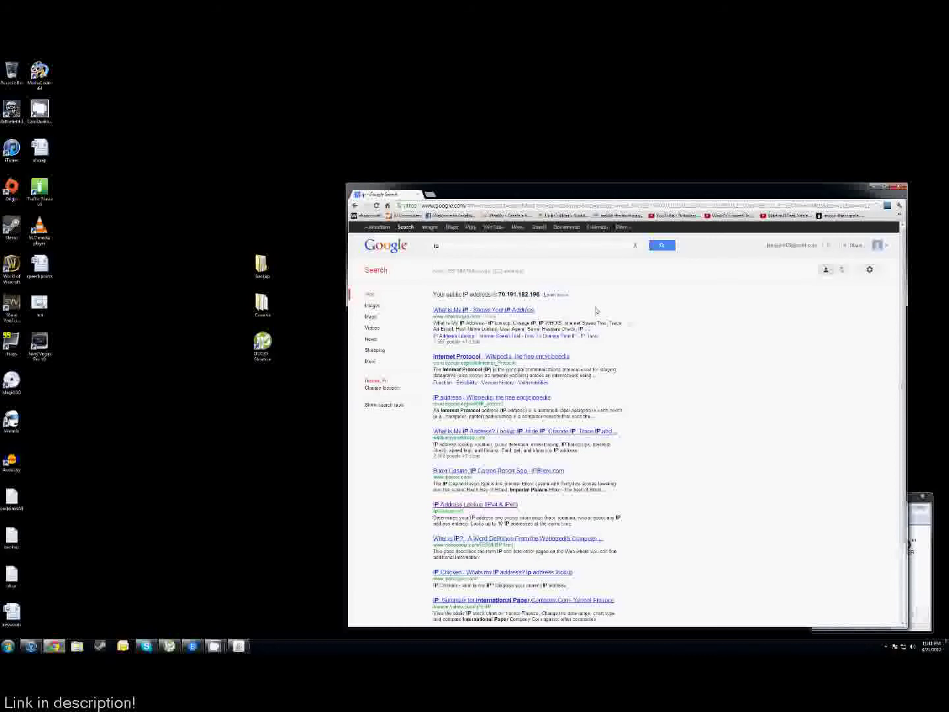
{"action": "left_click", "coordinate": [900, 187]}
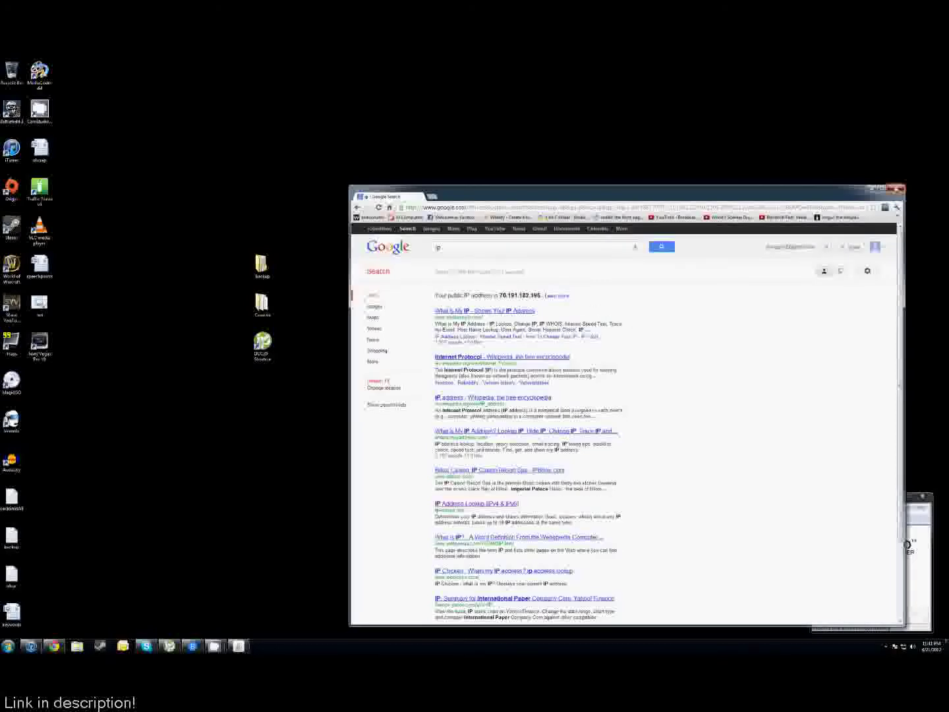
Step: Open the server properties file in the desktop's youtube folder, check the server-port line, and close the file
{"action": "double_click", "coordinate": [373, 305]}
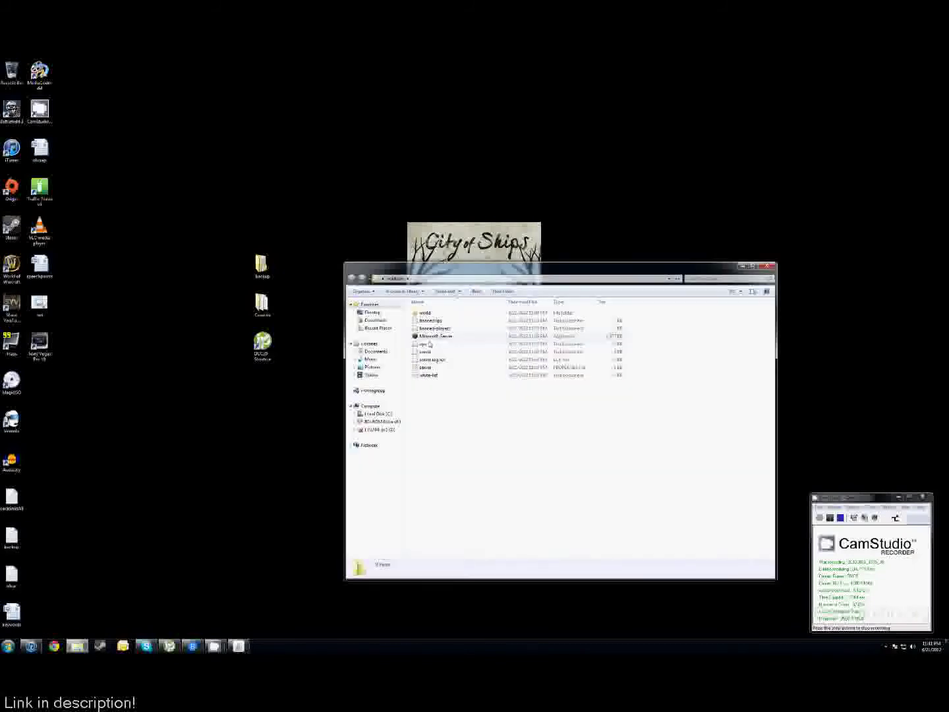
{"action": "double_click", "coordinate": [434, 371]}
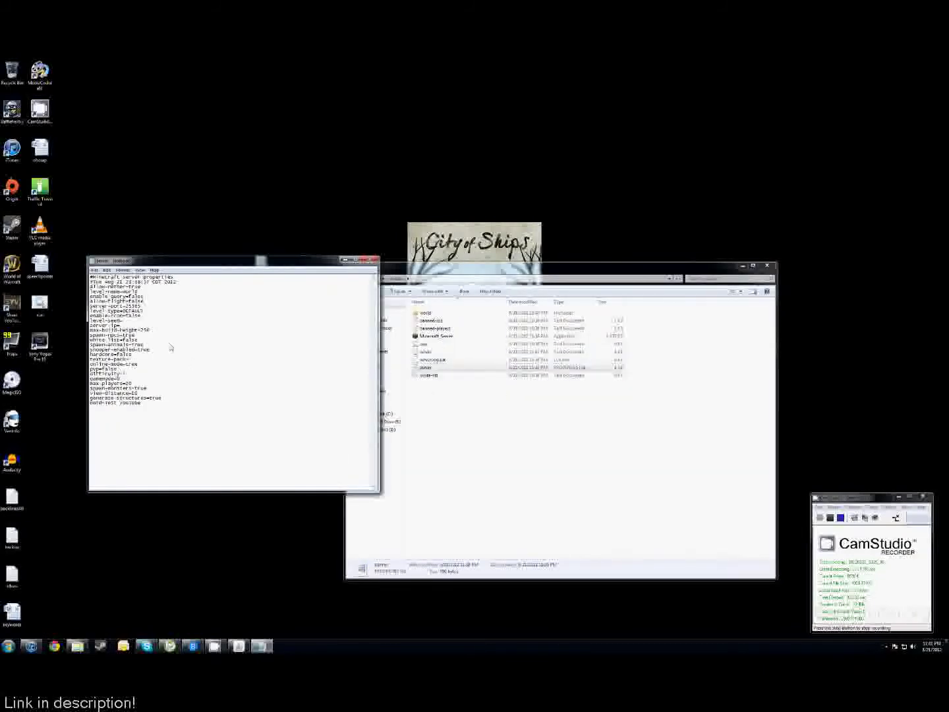
{"action": "left_click", "coordinate": [132, 309]}
{"action": "left_click", "coordinate": [374, 260]}
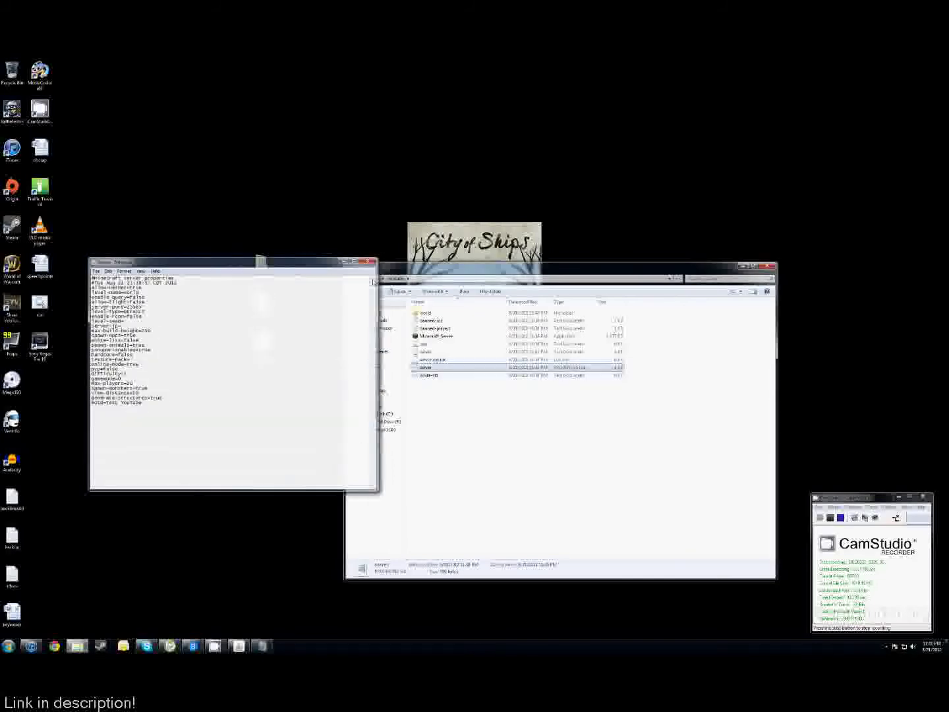
Step: Launch Minecraft from the Downloads folder again, allow the unverified program to run, and log in
{"action": "left_click", "coordinate": [377, 321]}
{"action": "double_click", "coordinate": [429, 459]}
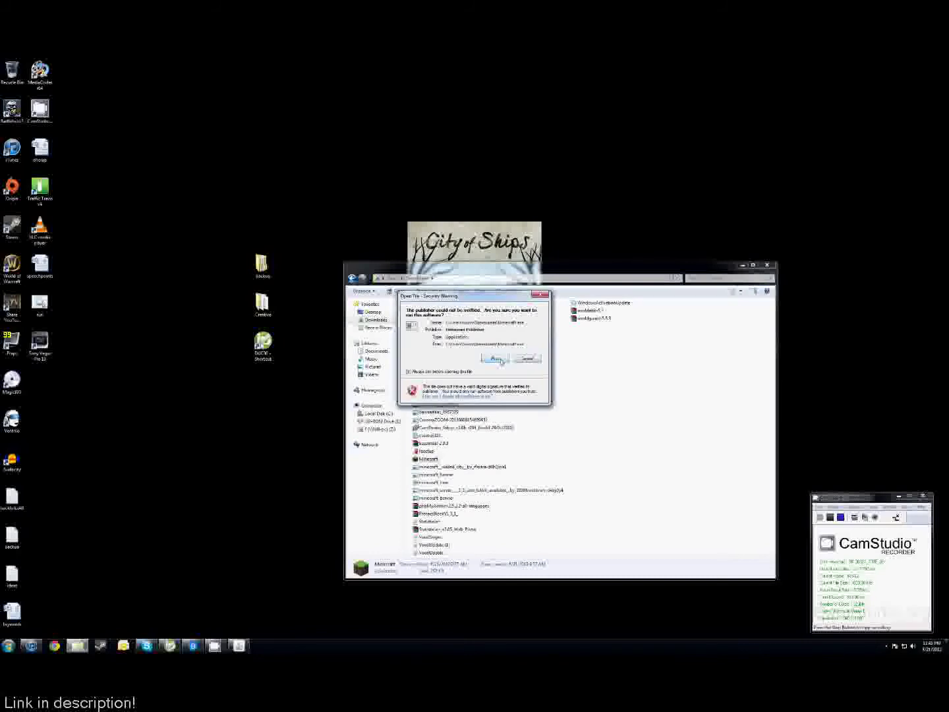
{"action": "left_click", "coordinate": [502, 360]}
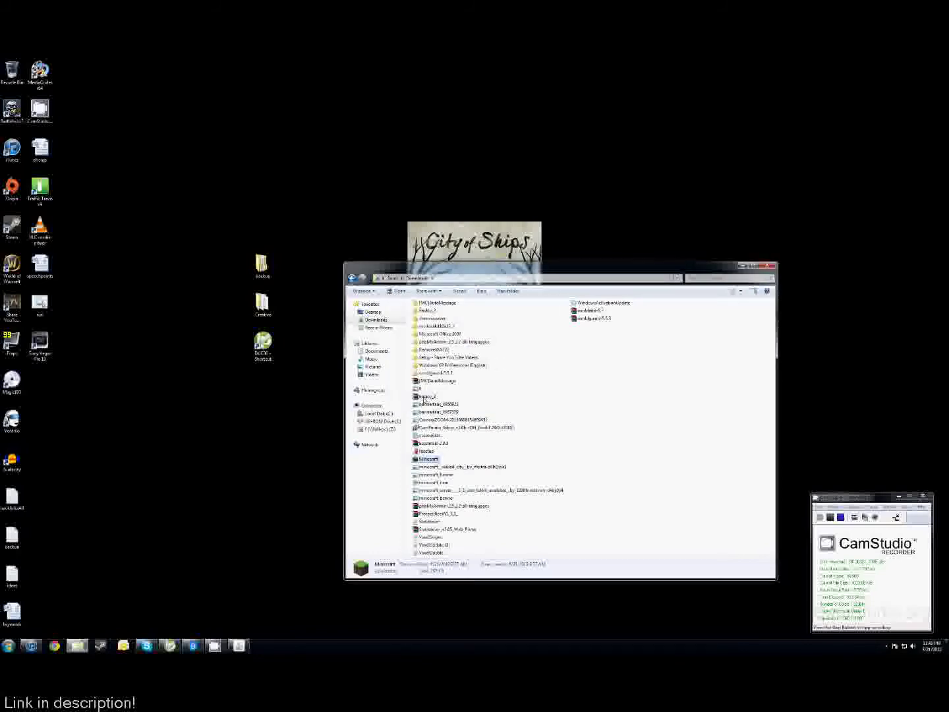
{"action": "left_click", "coordinate": [609, 427]}
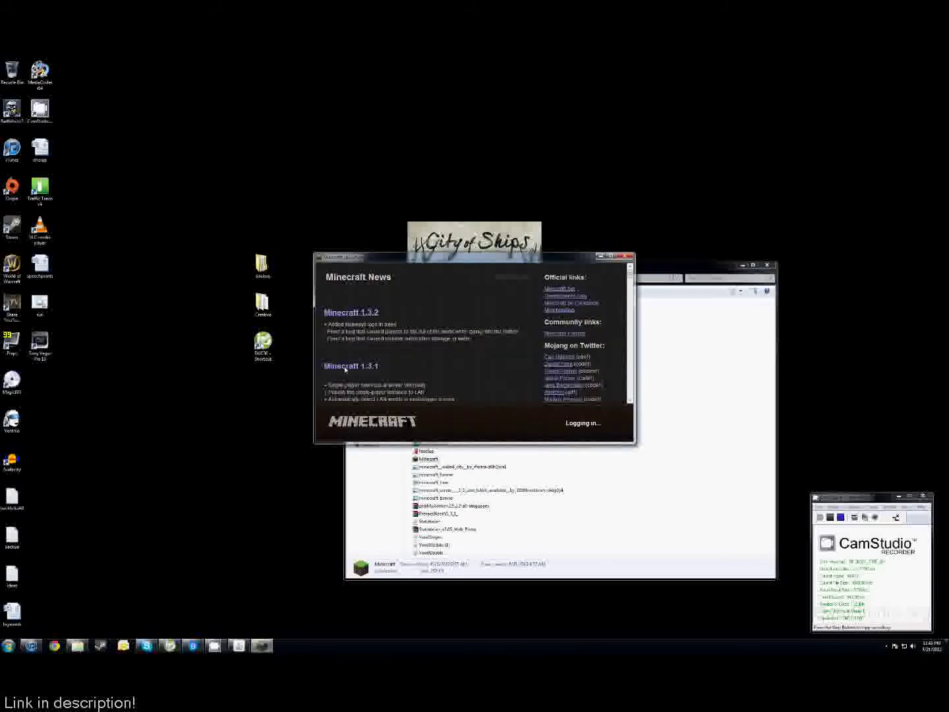
Step: Add a multiplayer server named "test" with an IP address and port 25565 as its address
{"action": "left_click", "coordinate": [472, 365]}
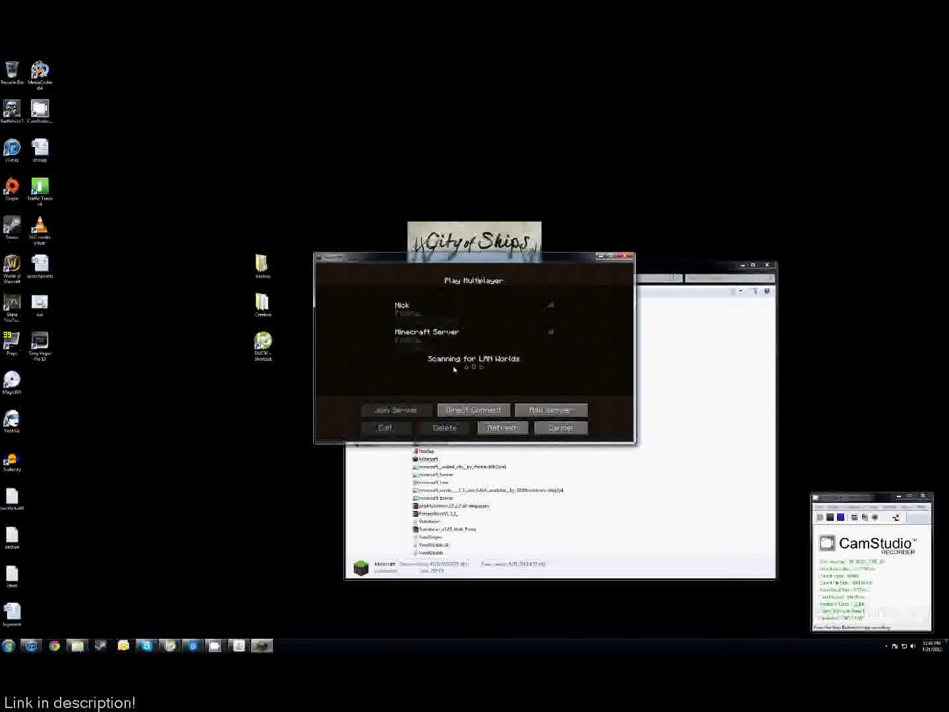
{"action": "left_click", "coordinate": [551, 409]}
{"action": "key", "text": "BackSpace"}
{"action": "key", "text": "BackSpace"}
{"action": "key", "text": "BackSpace"}
{"action": "key", "text": "BackSpace"}
{"action": "key", "text": "BackSpace"}
{"action": "key", "text": "BackSpace"}
{"action": "key", "text": "BackSpace"}
{"action": "key", "text": "BackSpace"}
{"action": "key", "text": "BackSpace"}
{"action": "key", "text": "BackSpace"}
{"action": "key", "text": "BackSpace"}
{"action": "key", "text": "BackSpace"}
{"action": "key", "text": "BackSpace"}
{"action": "key", "text": "BackSpace"}
{"action": "key", "text": "BackSpace"}
{"action": "key", "text": "BackSpace"}
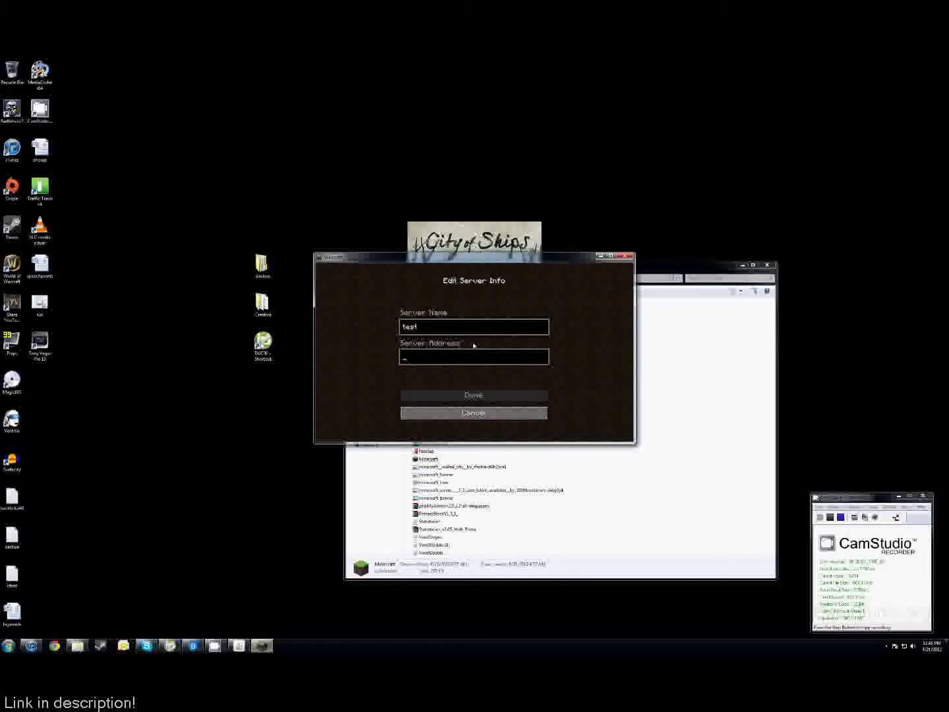
{"action": "type", "text": "70.191"}
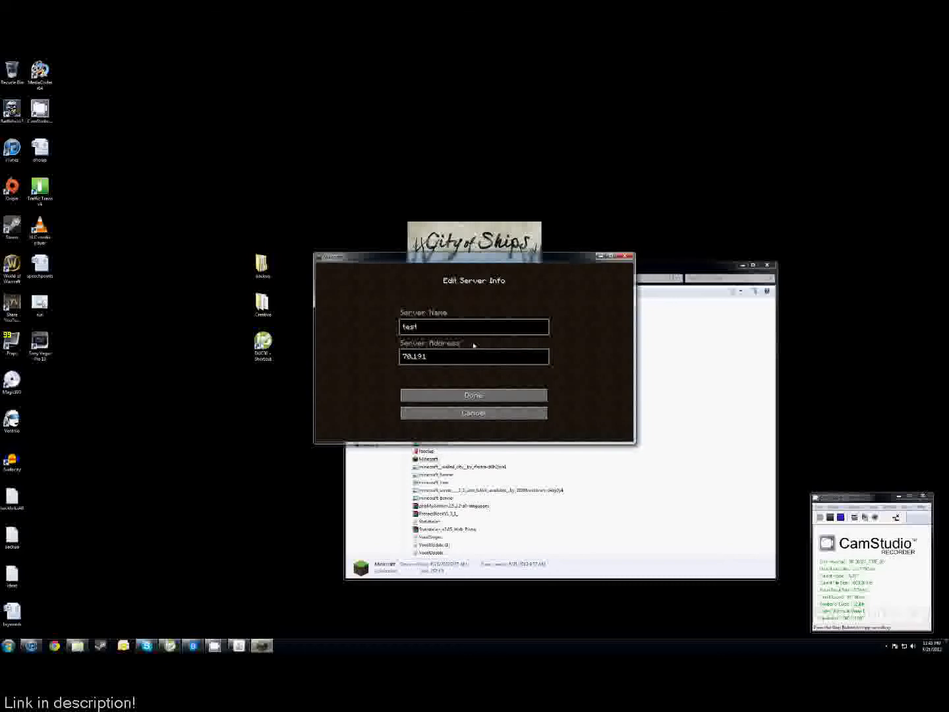
{"action": "type", "text": ".169.2"}
{"action": "key", "text": "BackSpace"}
{"action": "type", "text": "181:25565"}
{"action": "key", "text": "Return"}
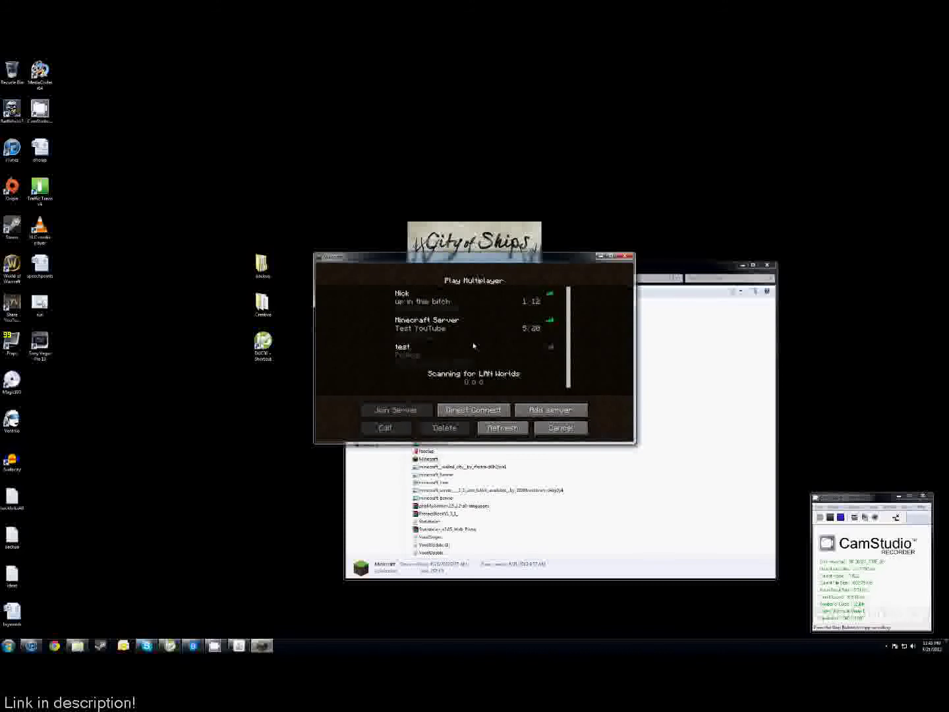
Step: Delete the "test" entry from the multiplayer server list
{"action": "left_click", "coordinate": [429, 355]}
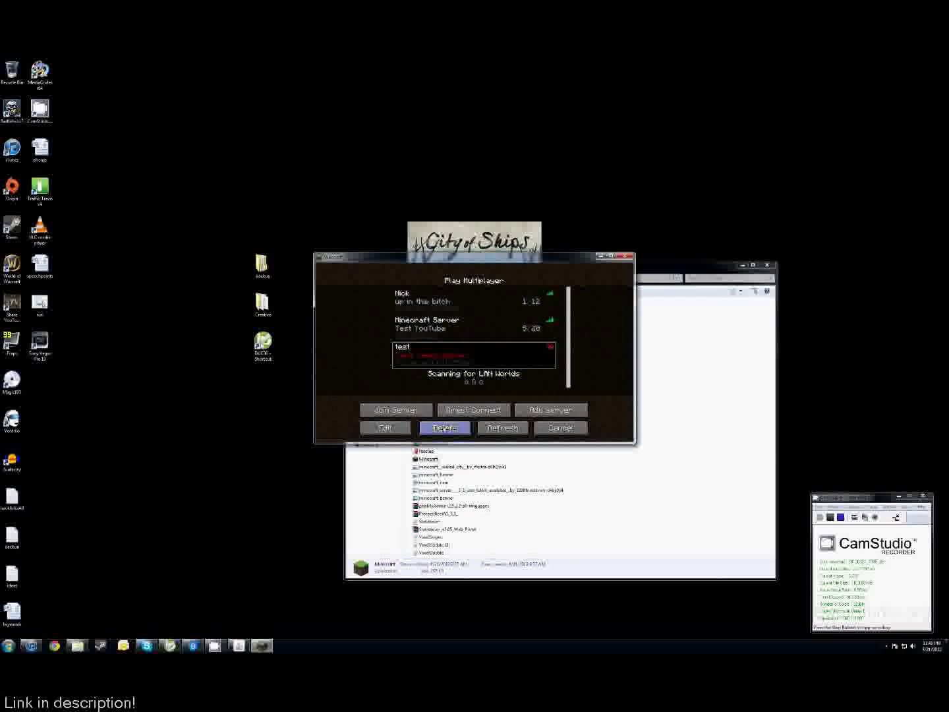
{"action": "left_click", "coordinate": [444, 428]}
{"action": "left_click", "coordinate": [416, 373]}
Step: Close the Minecraft game window and the Downloads folder
{"action": "left_click", "coordinate": [627, 256]}
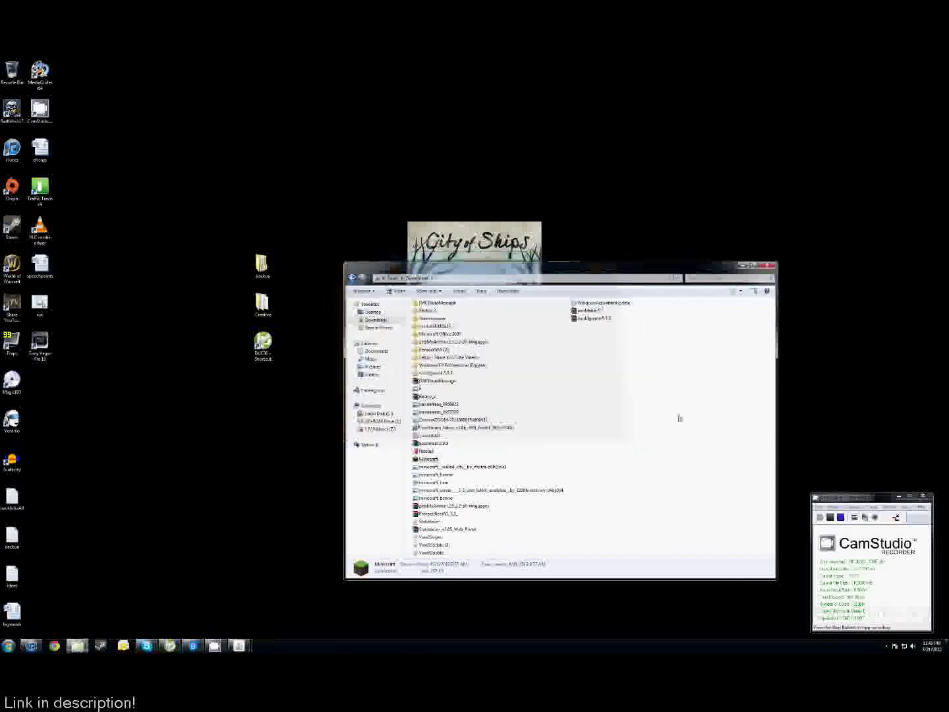
{"action": "left_click", "coordinate": [680, 418]}
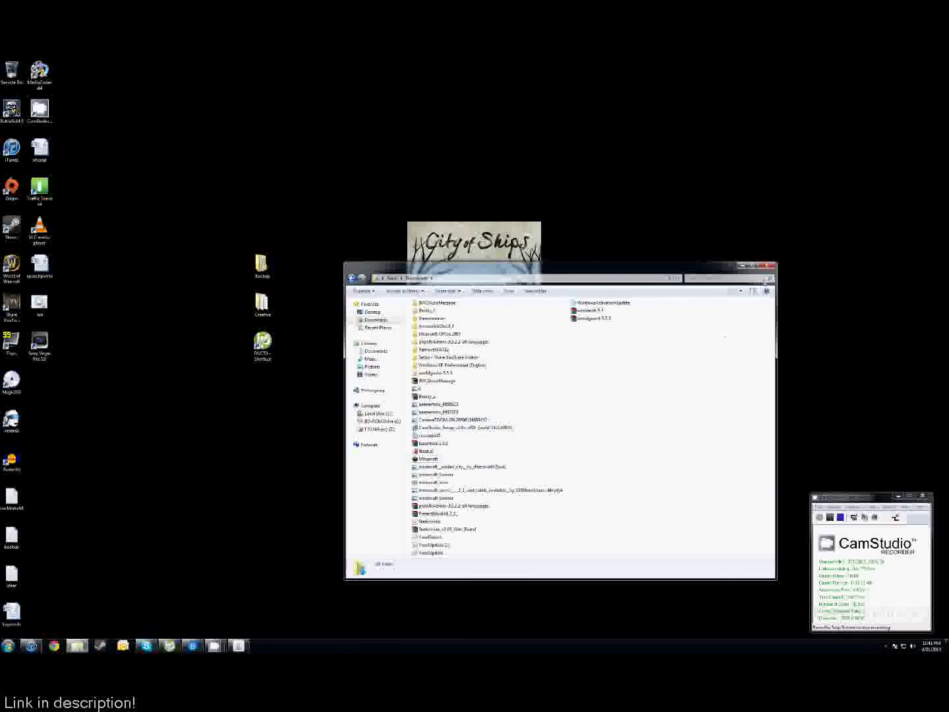
{"action": "left_click", "coordinate": [769, 266]}
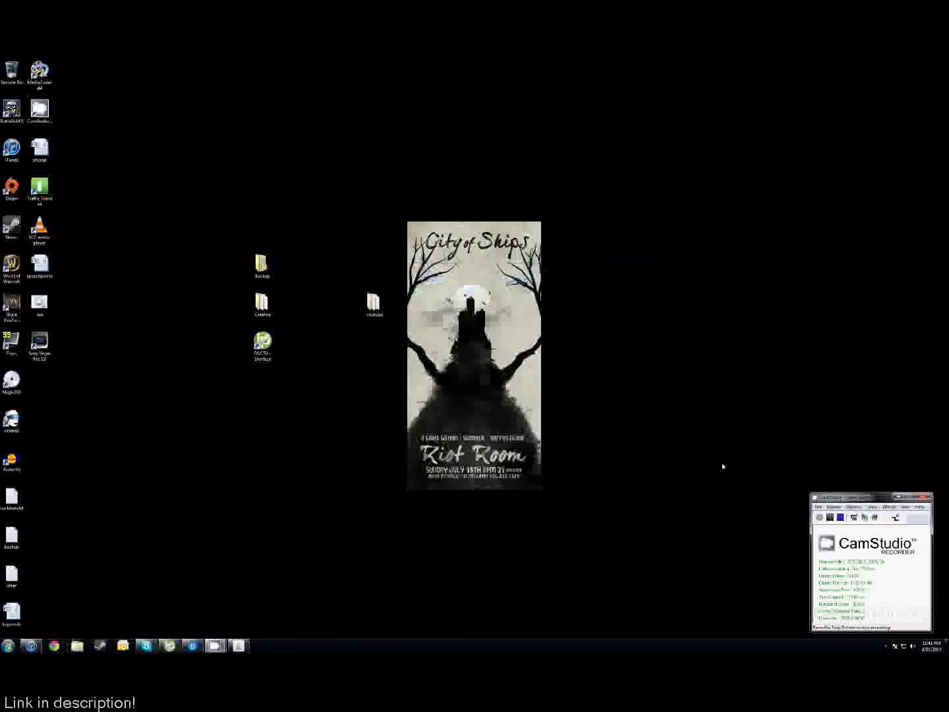
Step: Bring up the No-IP DUC update client and show its file options
{"action": "left_click", "coordinate": [170, 645]}
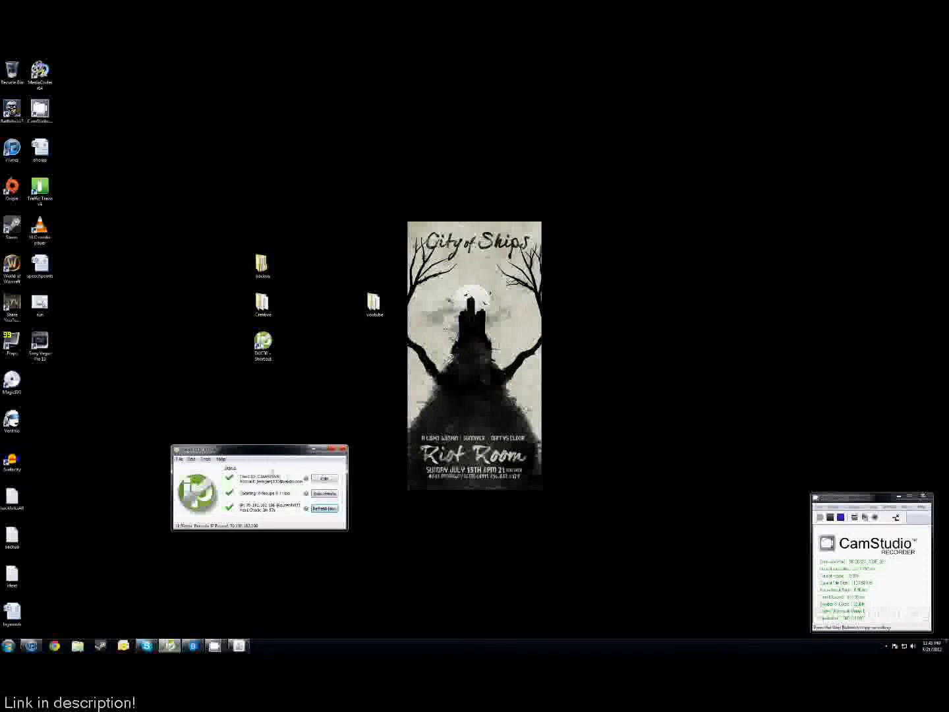
{"action": "left_click", "coordinate": [180, 460]}
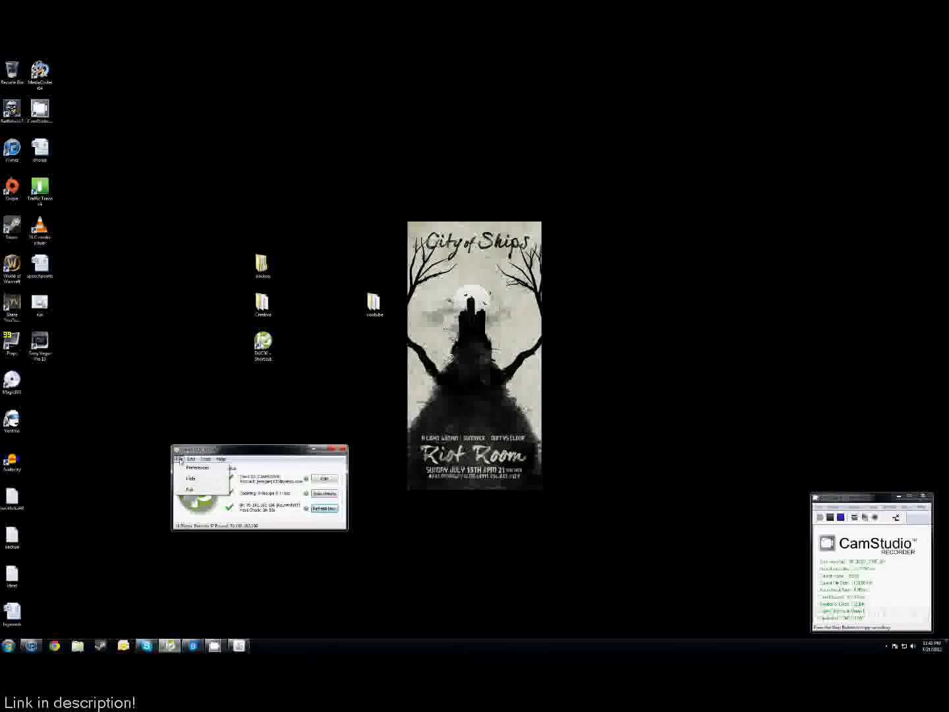